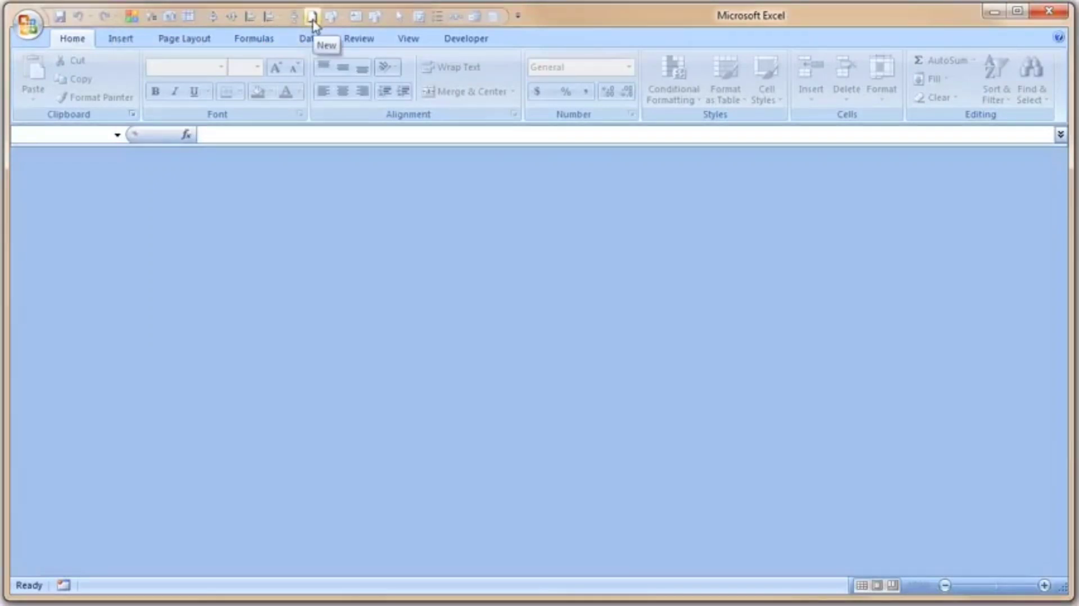
Create a new blank workbook.
{"action": "left_click", "coordinate": [28, 25]}
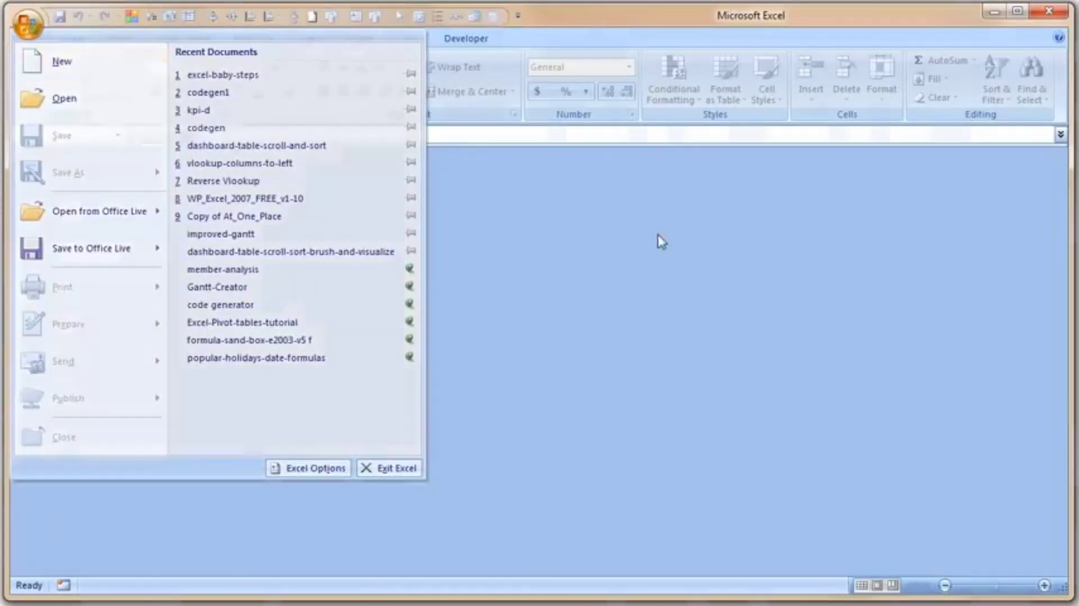
{"action": "left_click", "coordinate": [661, 240]}
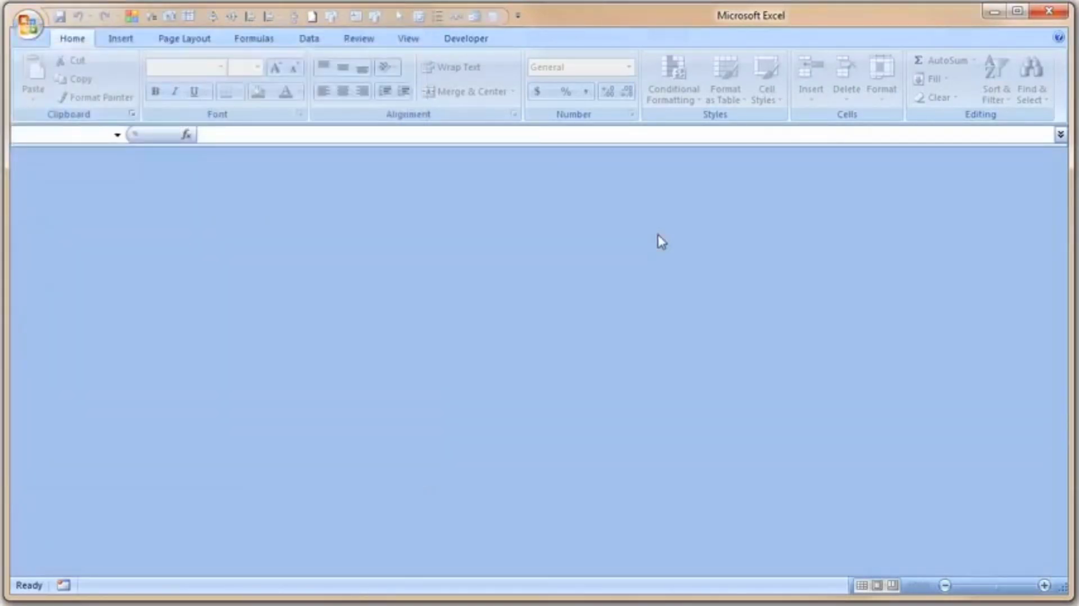
{"action": "key", "text": "ctrl+n"}
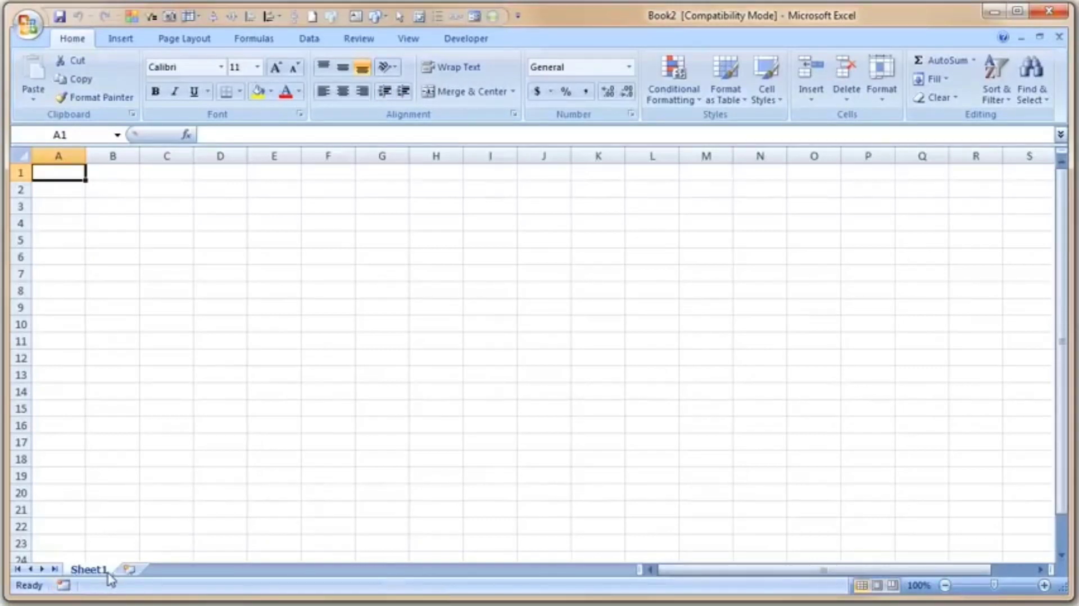
Switch through the workbook's sheets and return to Sheet1.
{"action": "left_click", "coordinate": [134, 570]}
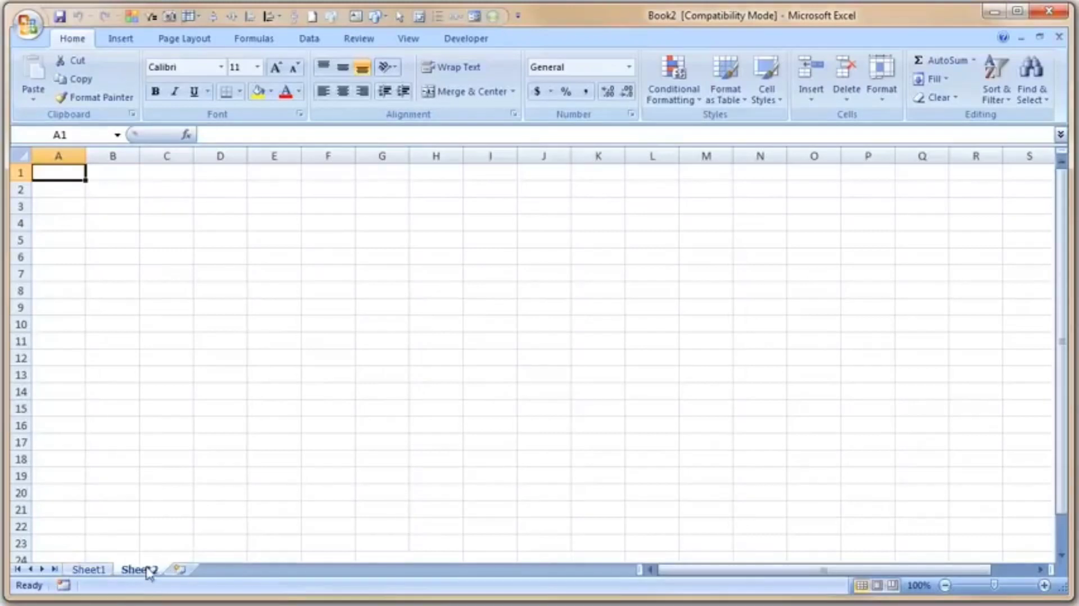
{"action": "left_click", "coordinate": [180, 570]}
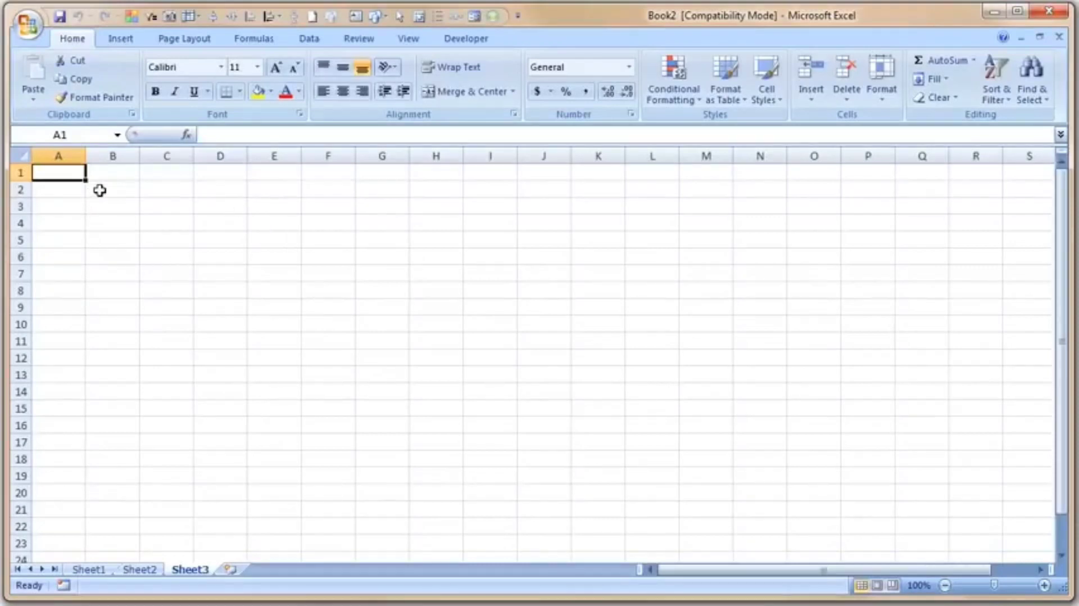
{"action": "left_click", "coordinate": [96, 570]}
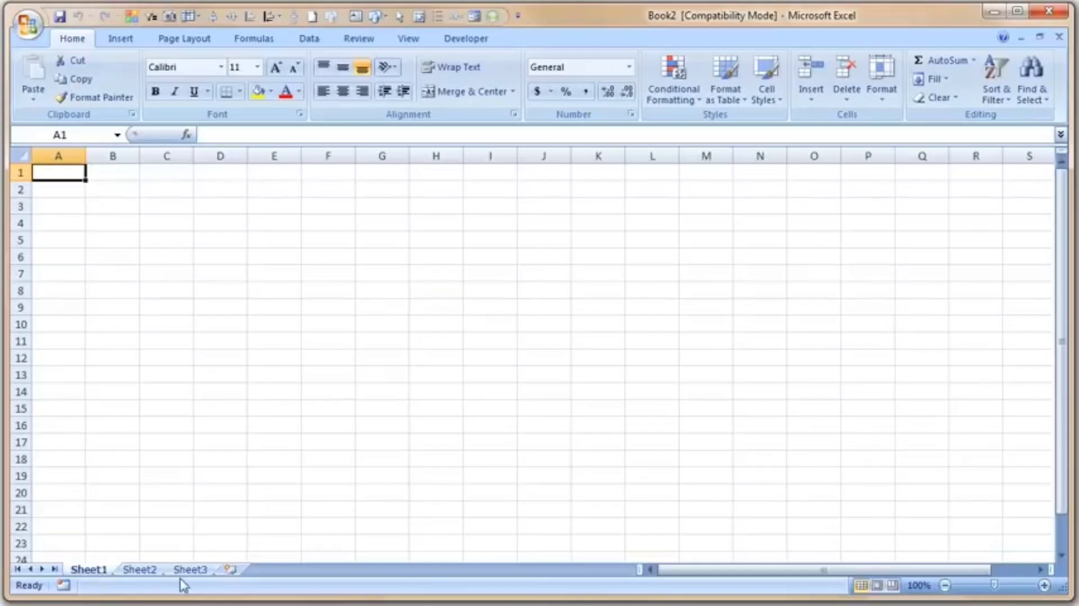
Enter the headers Date in cell B2 and What is it that I spent on? in cell C2.
{"action": "left_click", "coordinate": [101, 191]}
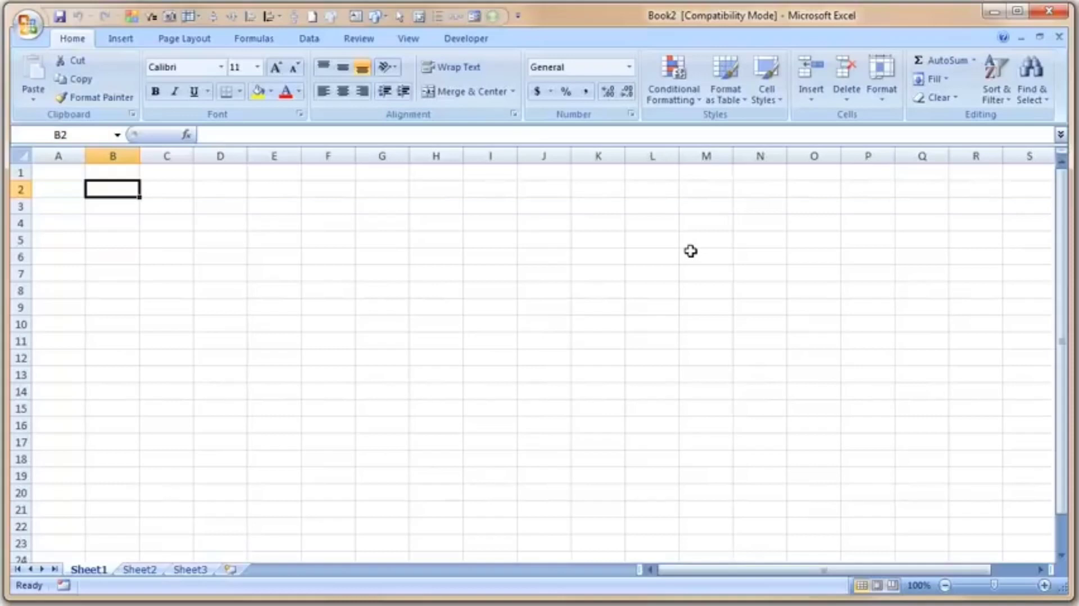
{"action": "type", "text": "Date"}
{"action": "key", "text": "Tab"}
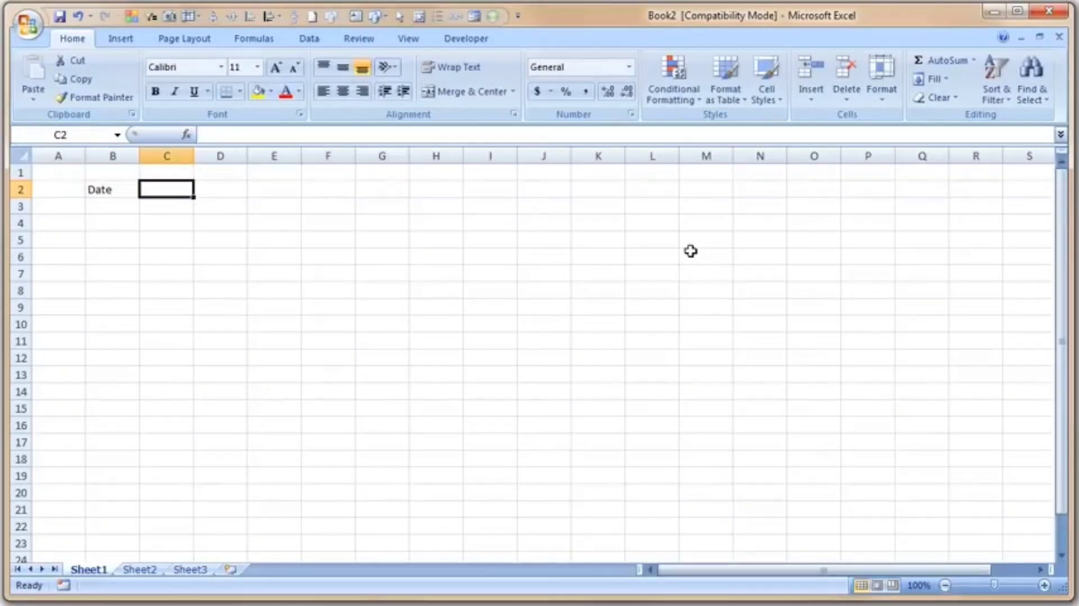
{"action": "type", "text": "What is i"}
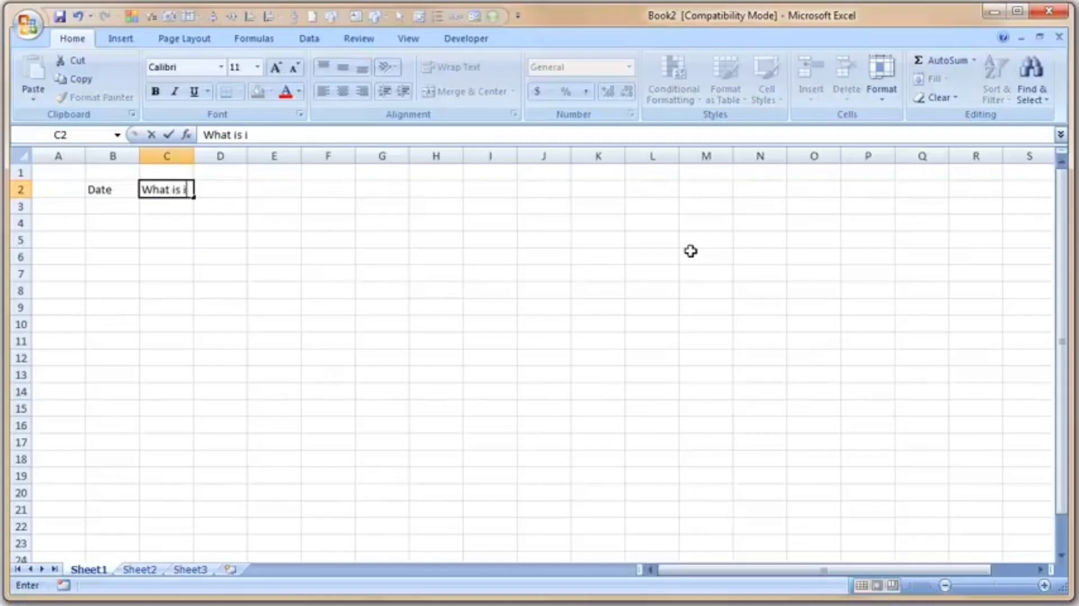
{"action": "type", "text": "t that I spe"}
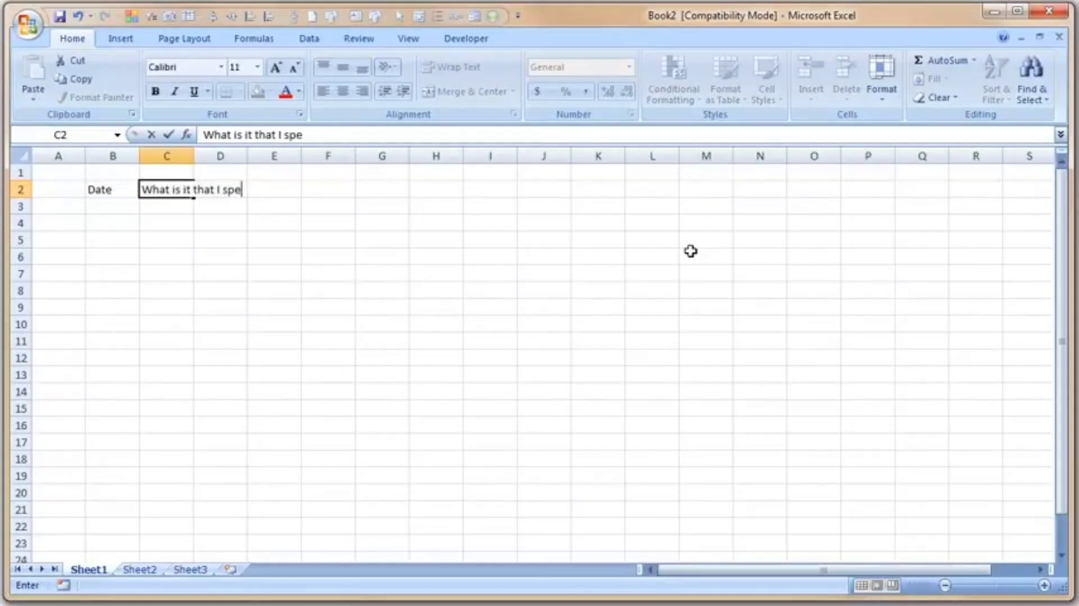
{"action": "type", "text": "nt on?"}
{"action": "key", "text": "Tab"}
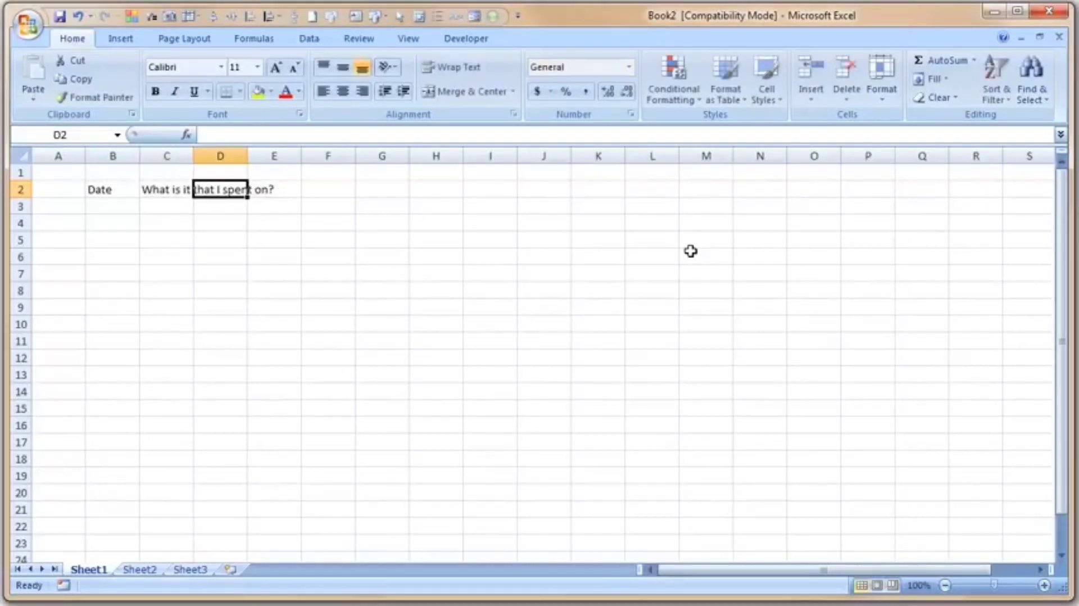
Move around the cells near the header row to examine how the text overflows into neighbouring cells.
{"action": "left_click", "coordinate": [113, 187]}
{"action": "left_click", "coordinate": [173, 189]}
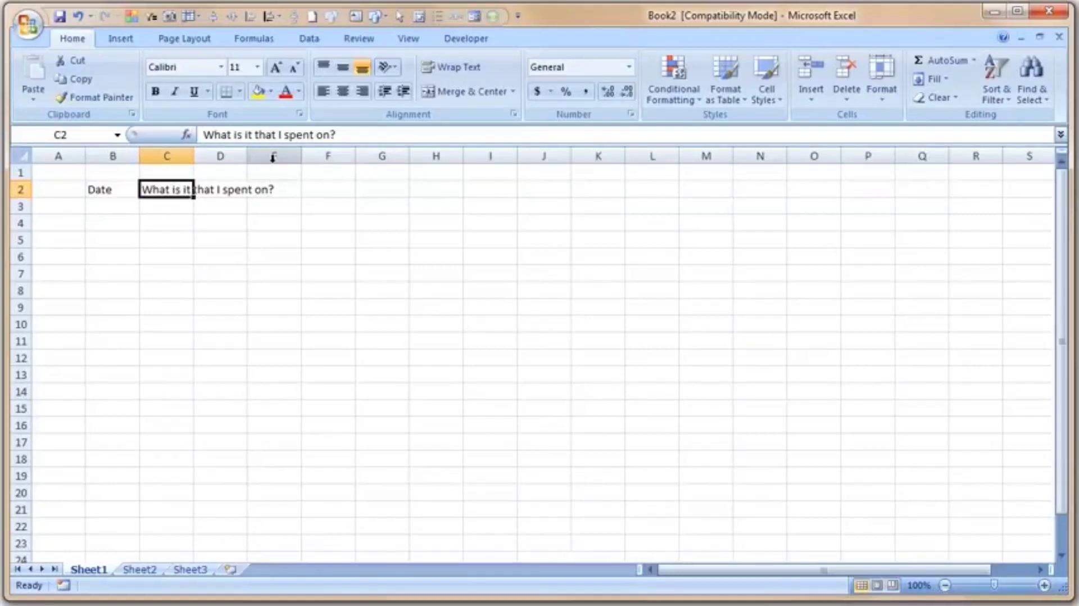
{"action": "key", "text": "Right"}
{"action": "key", "text": "Down"}
{"action": "key", "text": "Up"}
{"action": "key", "text": "Right"}
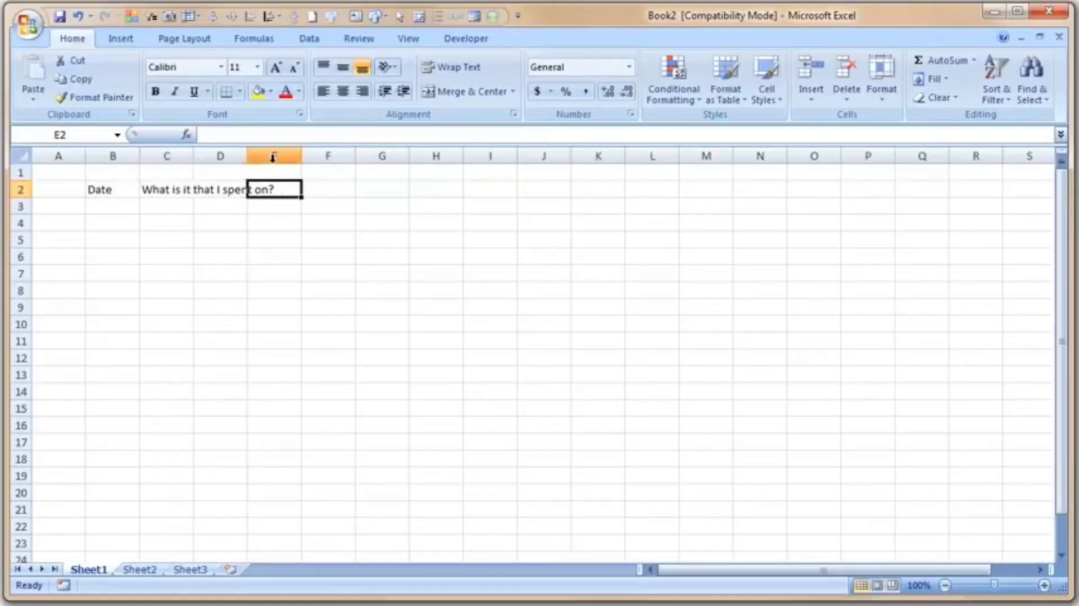
{"action": "key", "text": "Right"}
{"action": "key", "text": "Right"}
{"action": "key", "text": "Right"}
{"action": "key", "text": "Right"}
{"action": "key", "text": "Right"}
{"action": "key", "text": "Down"}
{"action": "key", "text": "Down"}
{"action": "key", "text": "Down"}
{"action": "key", "text": "Down"}
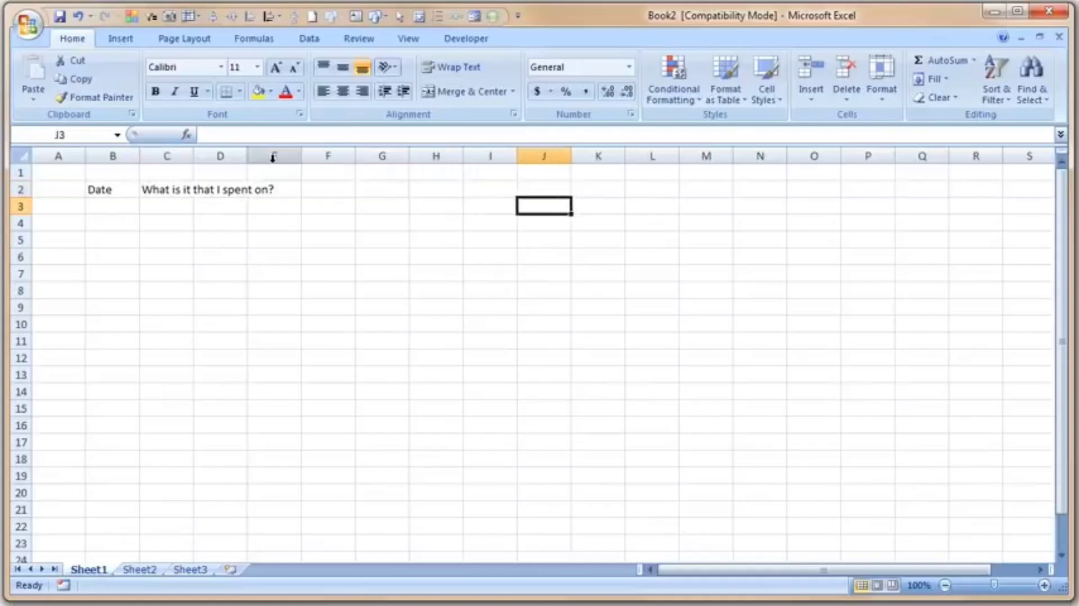
{"action": "key", "text": "Left"}
{"action": "key", "text": "Left"}
{"action": "key", "text": "Left"}
{"action": "key", "text": "Left"}
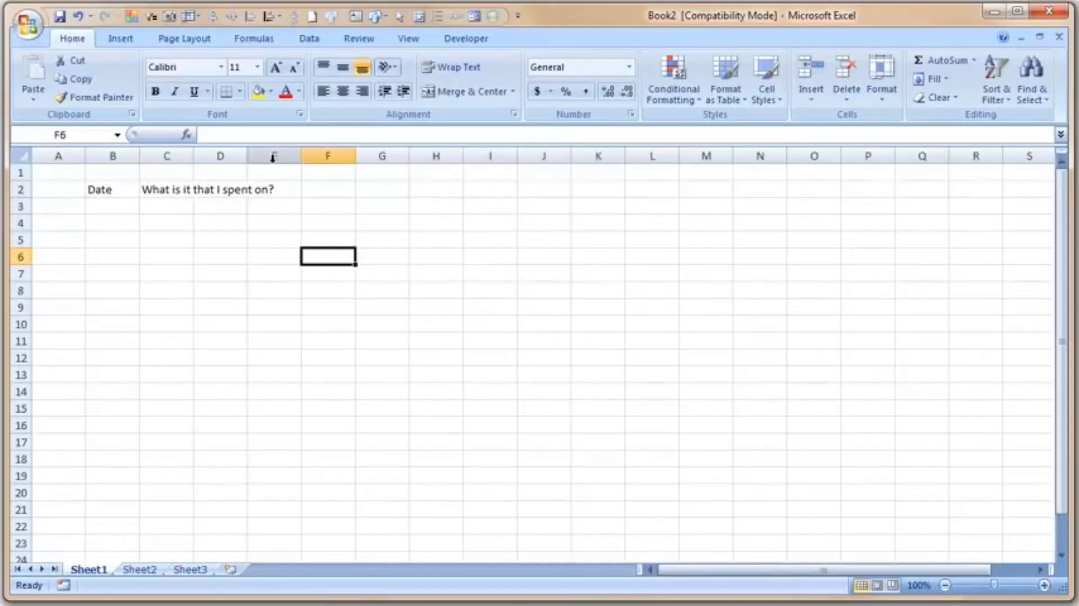
{"action": "key", "text": "Up"}
{"action": "key", "text": "Up"}
{"action": "key", "text": "Up"}
{"action": "key", "text": "Up"}
{"action": "key", "text": "Left"}
{"action": "key", "text": "Left"}
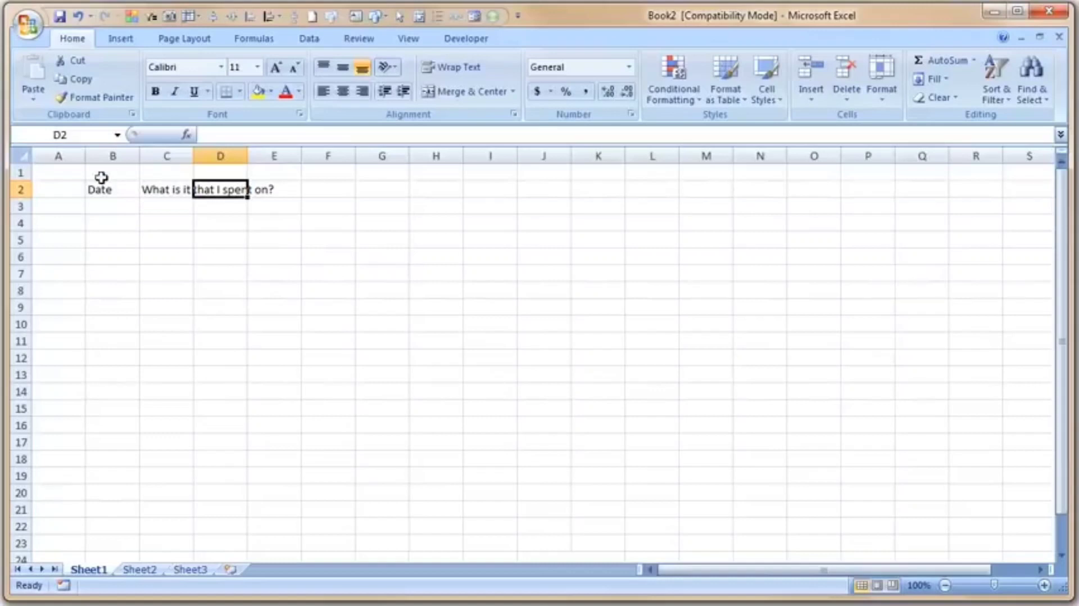
{"action": "left_click_drag", "start_coordinate": [107, 189], "coordinate": [361, 458]}
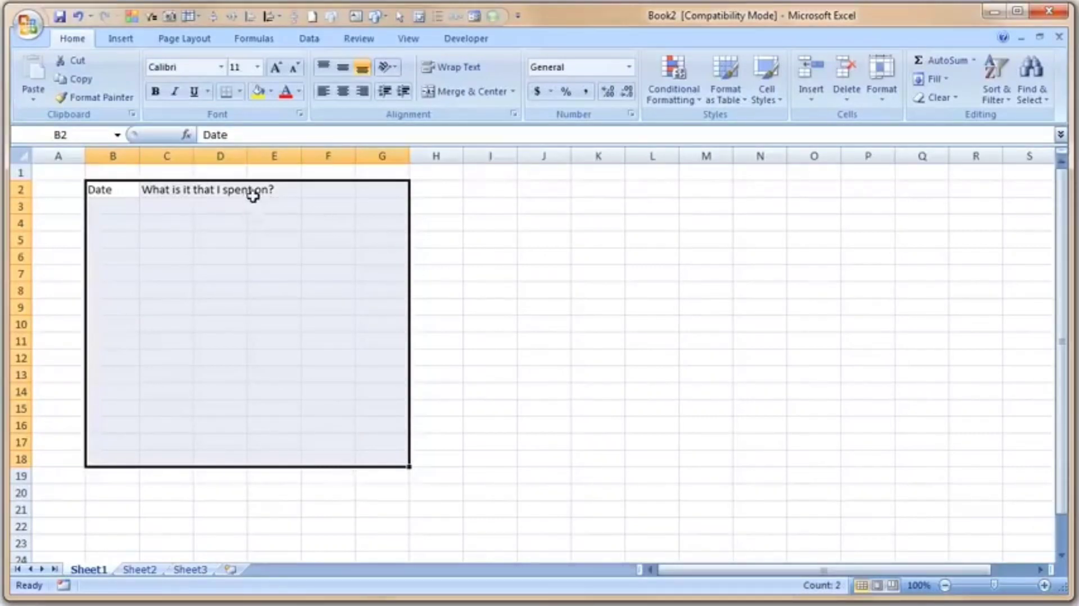
Enter the header How much? in cell D2.
{"action": "left_click", "coordinate": [215, 191]}
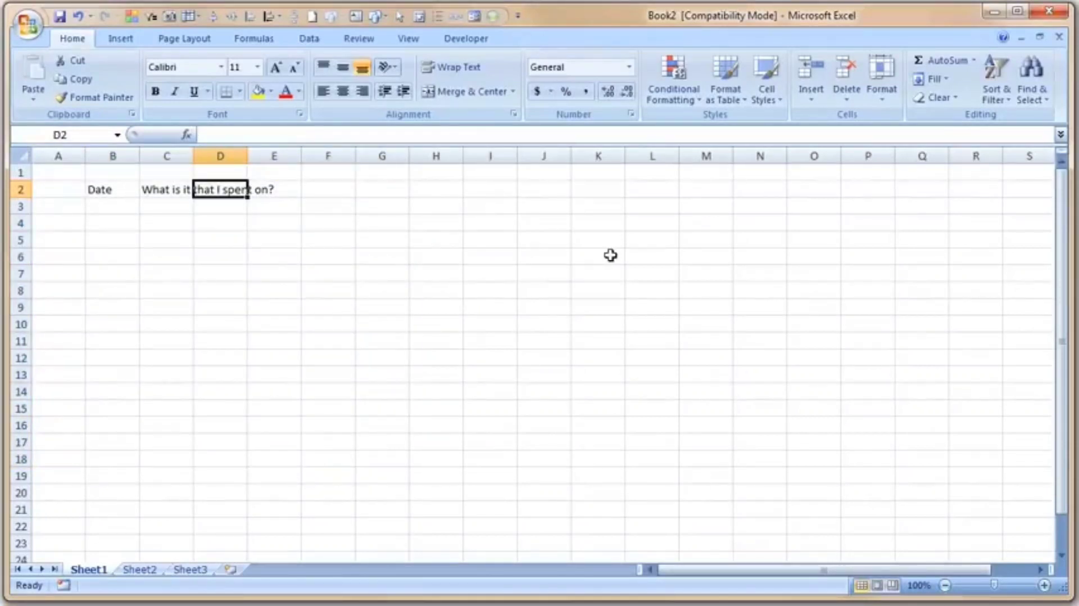
{"action": "type", "text": "How much?"}
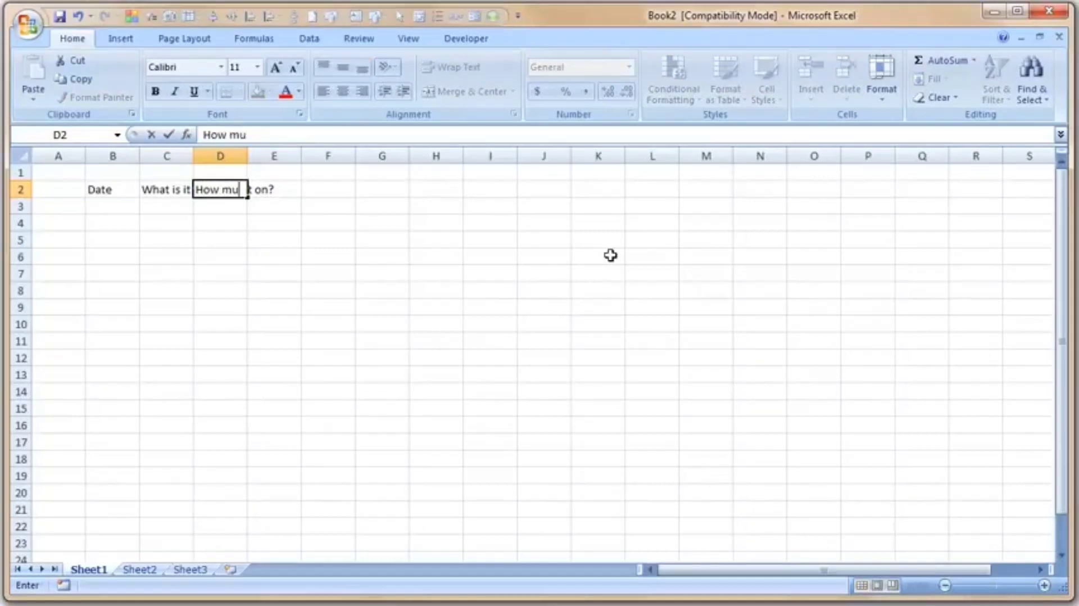
{"action": "key", "text": "Tab"}
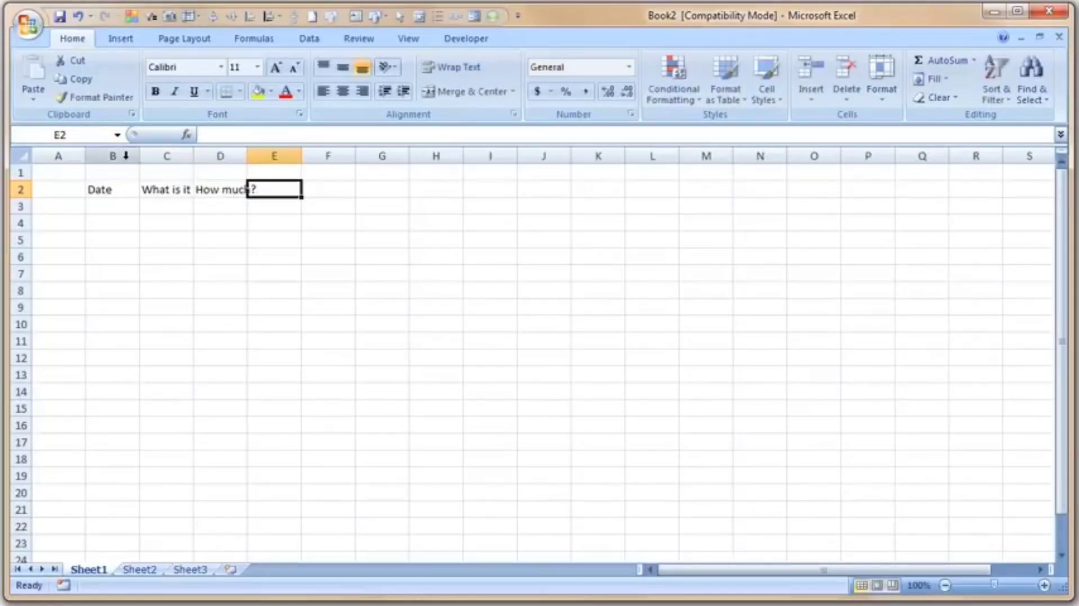
Select columns B to D and inspect the contents of the header cells.
{"action": "left_click_drag", "start_coordinate": [112, 156], "coordinate": [219, 156]}
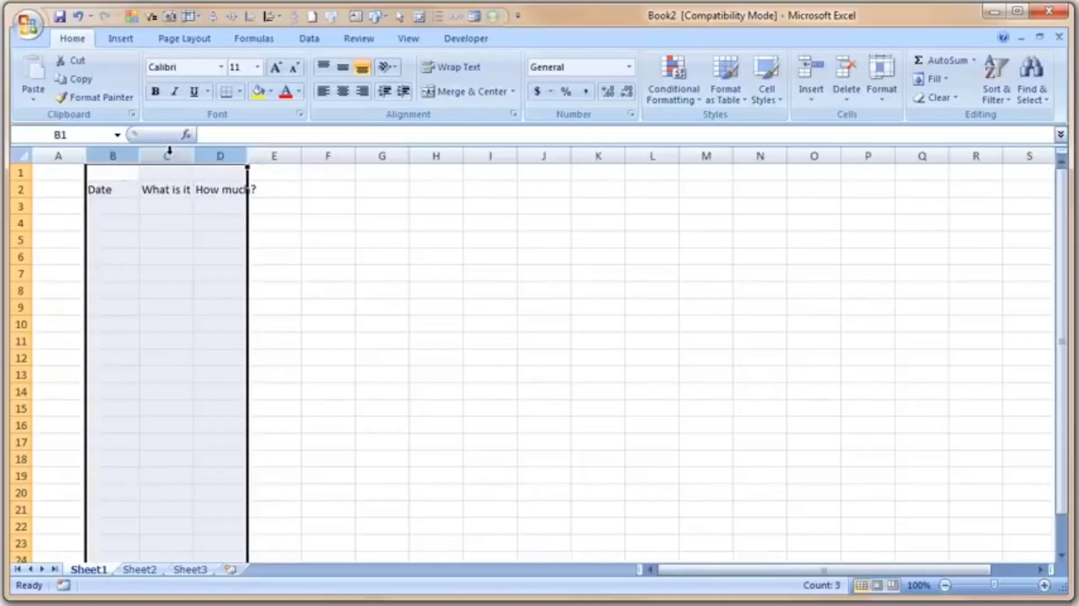
{"action": "left_click_drag", "start_coordinate": [113, 155], "coordinate": [235, 156]}
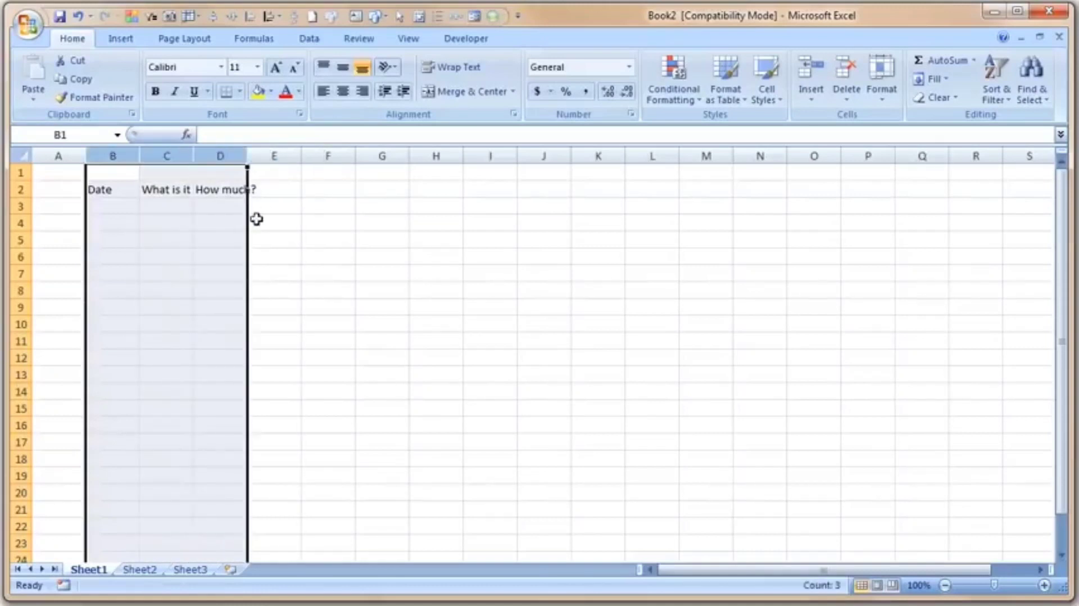
{"action": "left_click", "coordinate": [275, 205]}
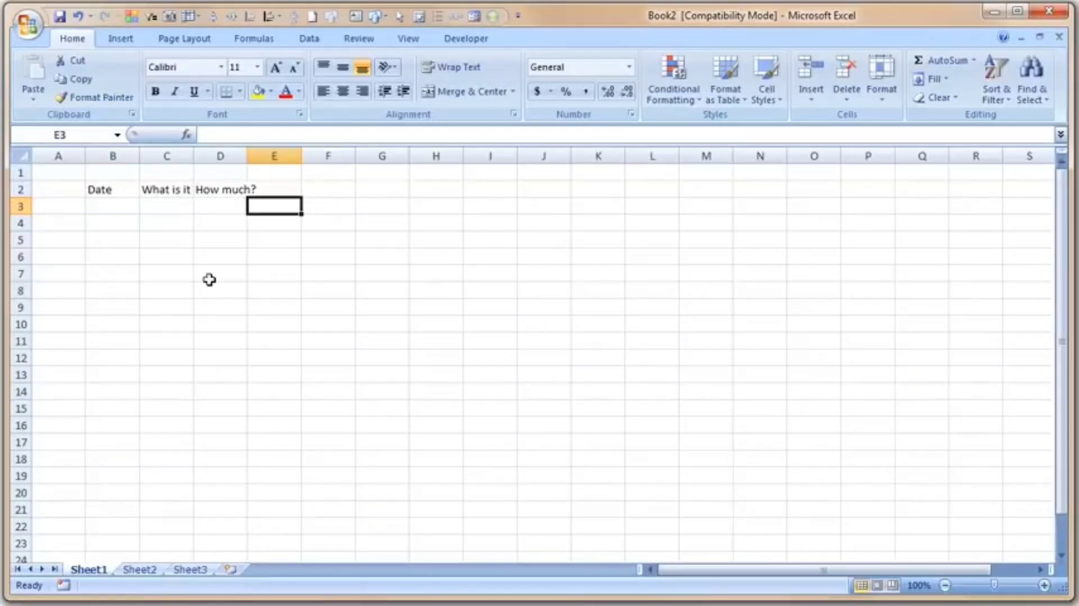
{"action": "key", "text": "Up"}
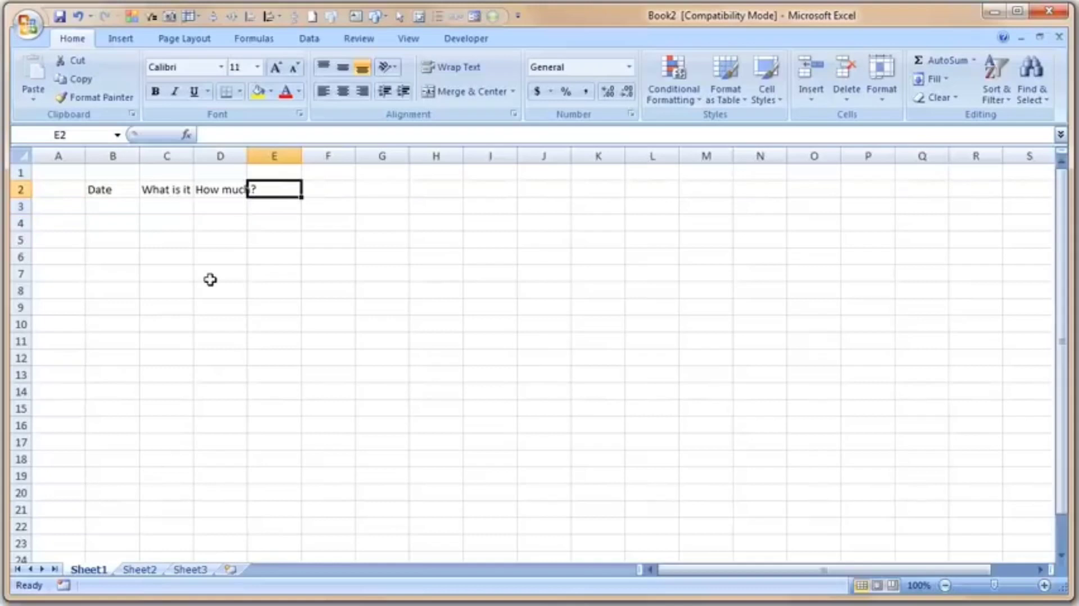
{"action": "left_click", "coordinate": [157, 189]}
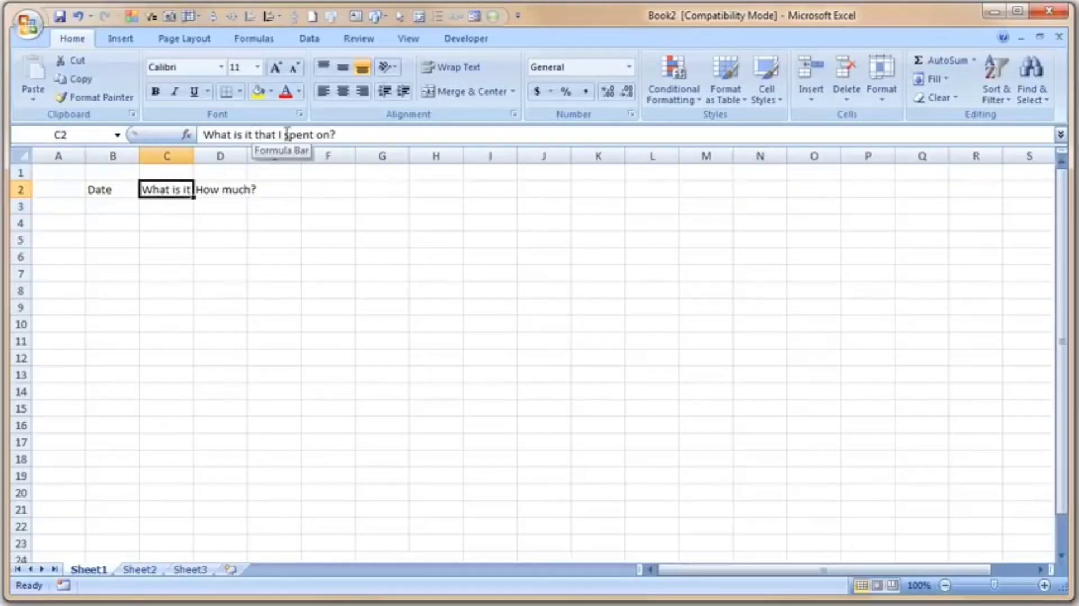
{"action": "left_click", "coordinate": [204, 224]}
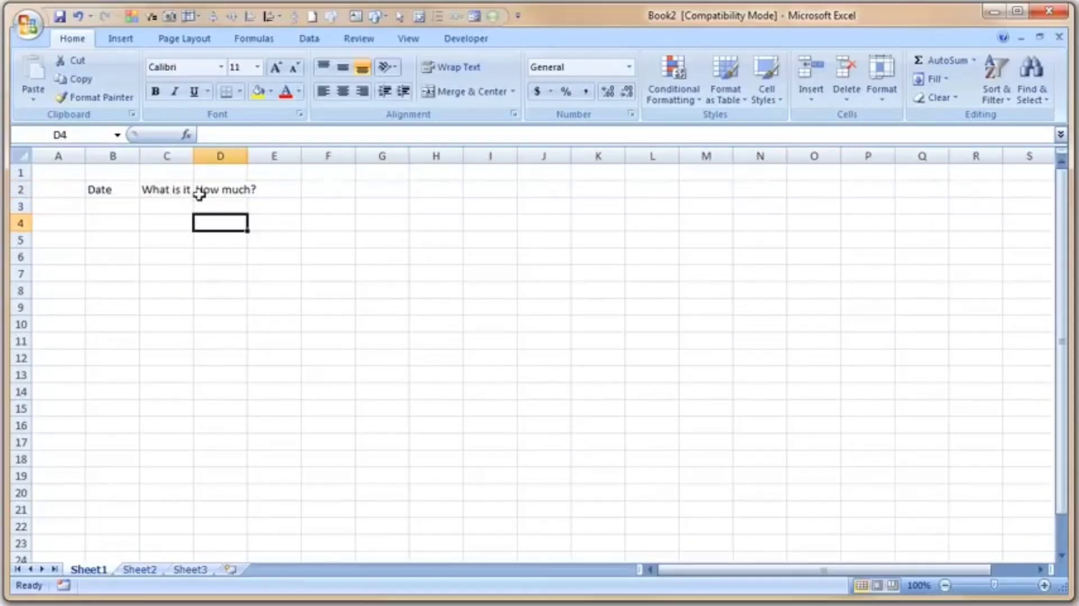
{"action": "left_click", "coordinate": [179, 189]}
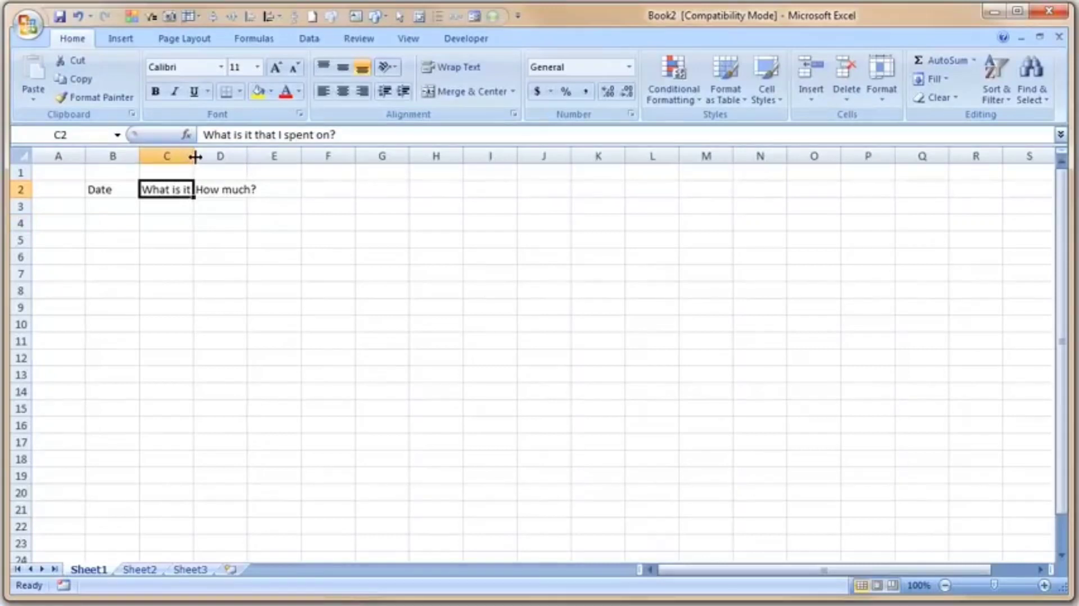
Adjust the widths of columns B, C and D so the header texts fit, widening column B slightly.
{"action": "left_click_drag", "start_coordinate": [194, 158], "coordinate": [326, 152]}
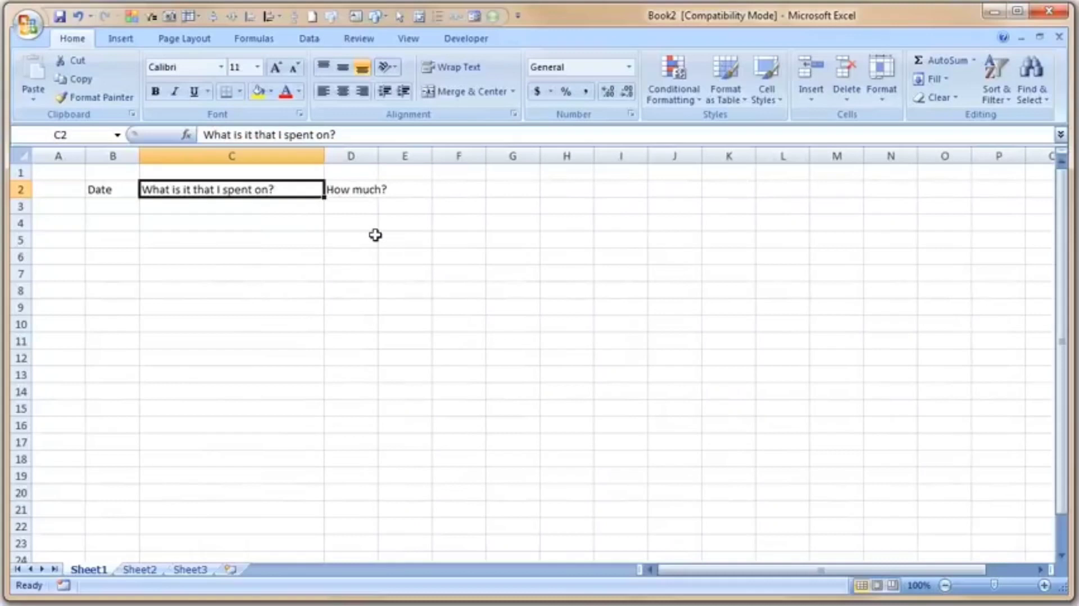
{"action": "double_click", "coordinate": [323, 156]}
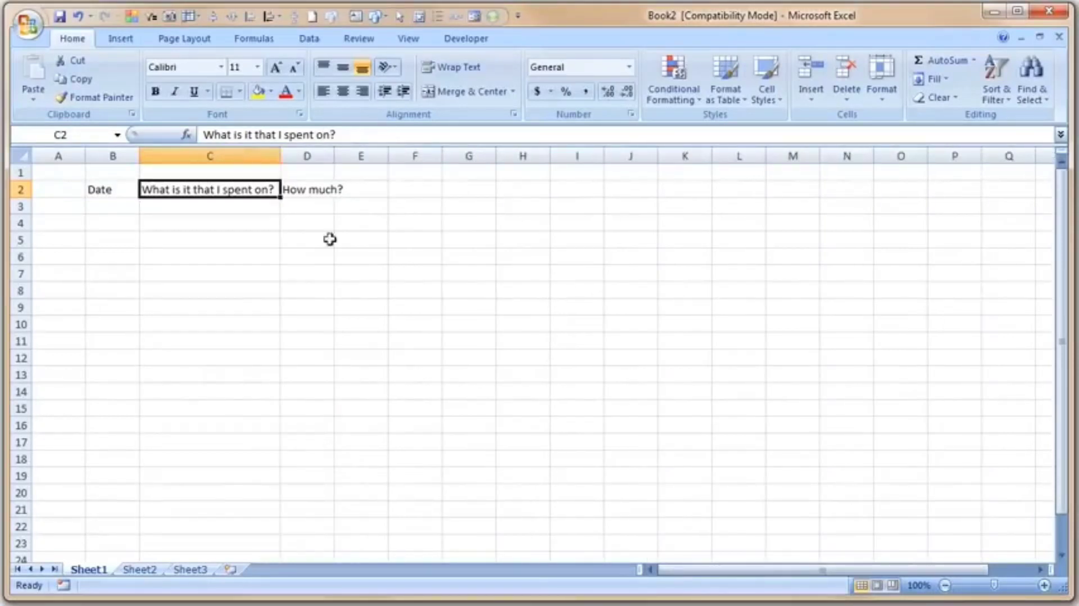
{"action": "double_click", "coordinate": [337, 157]}
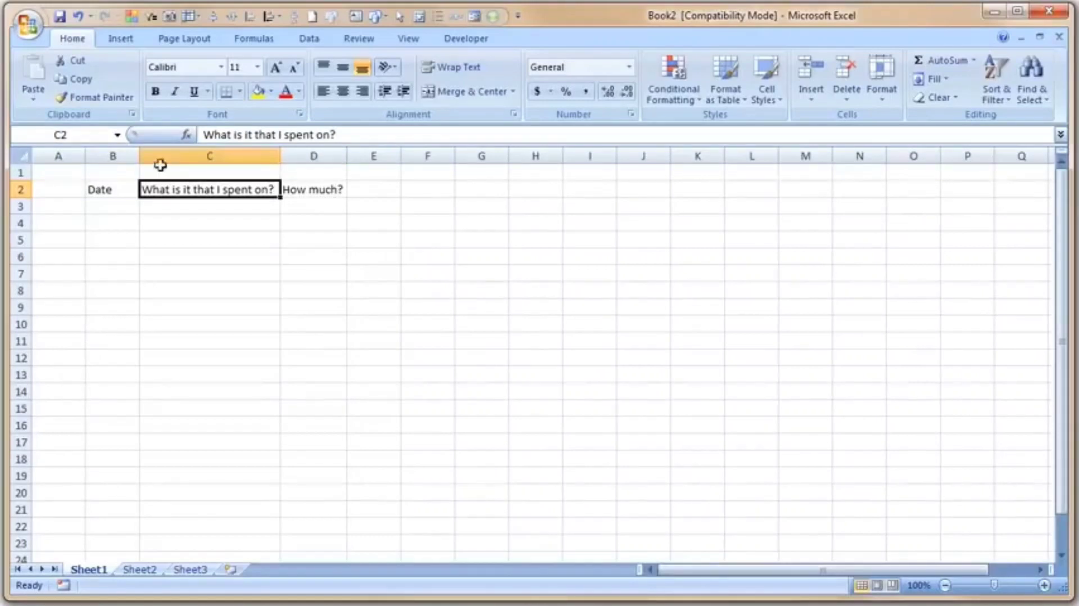
{"action": "left_click_drag", "start_coordinate": [138, 156], "coordinate": [138, 156]}
{"action": "double_click", "coordinate": [138, 156]}
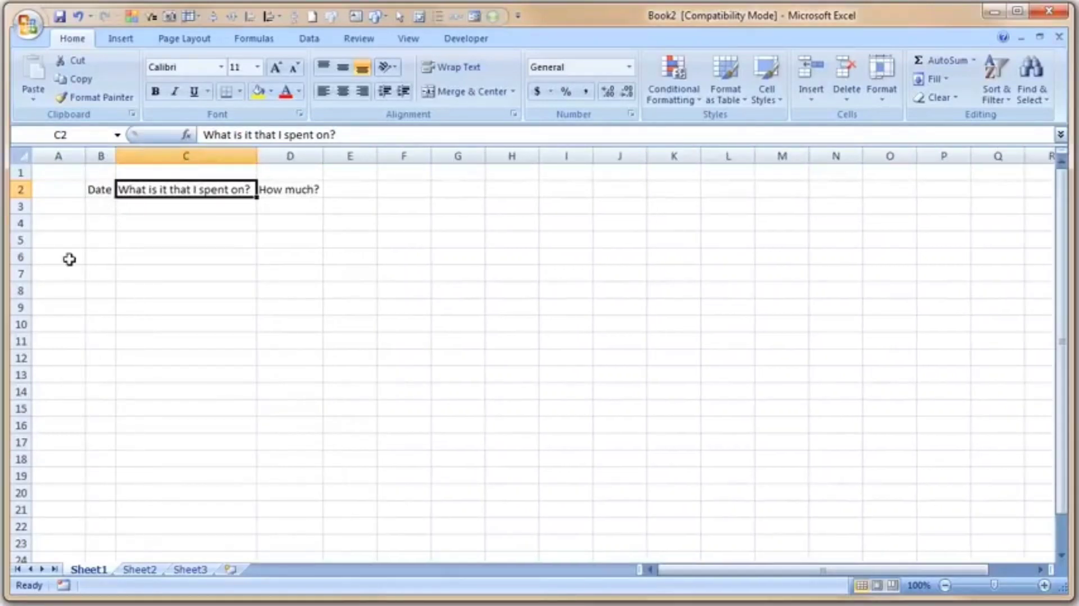
{"action": "left_click_drag", "start_coordinate": [114, 157], "coordinate": [158, 158]}
Enter the date 1-aug-2010 in cell B3 and reselect it to check the stored value.
{"action": "left_click", "coordinate": [131, 209]}
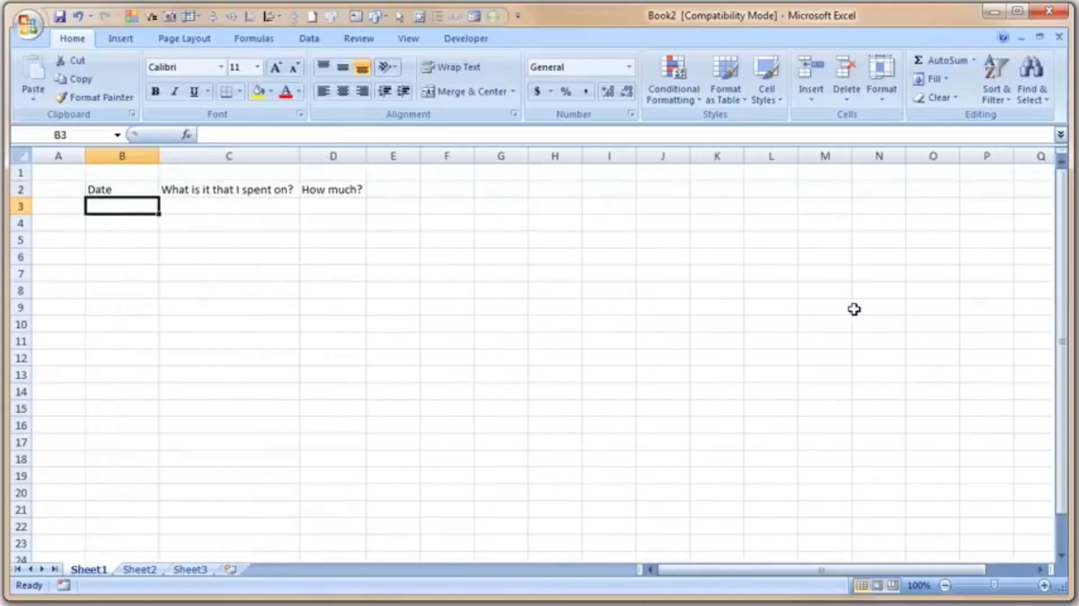
{"action": "type", "text": "1-aug-"}
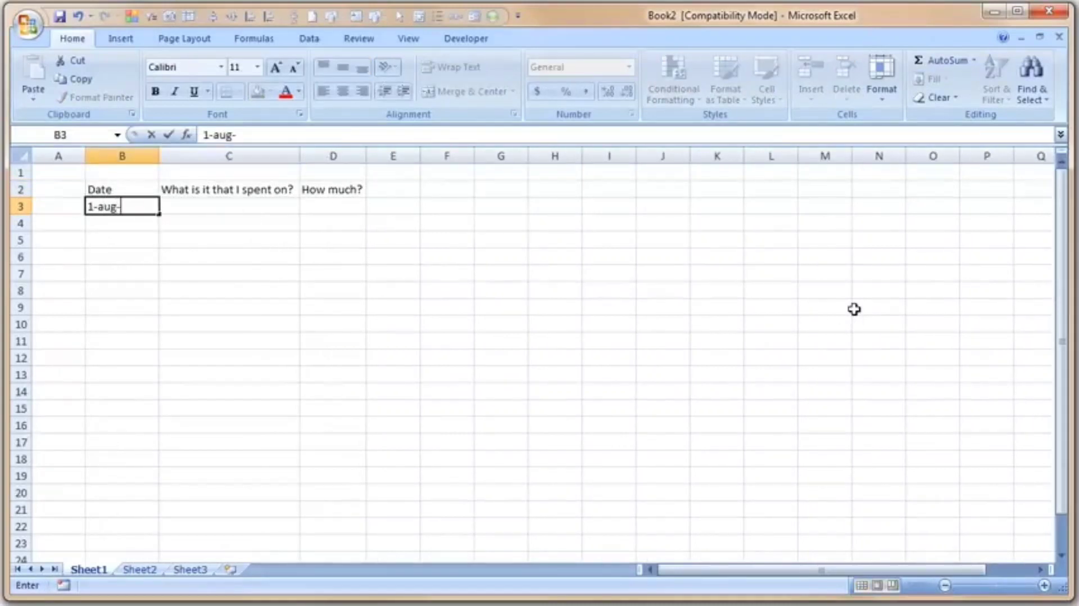
{"action": "type", "text": "2010"}
{"action": "key", "text": "Tab"}
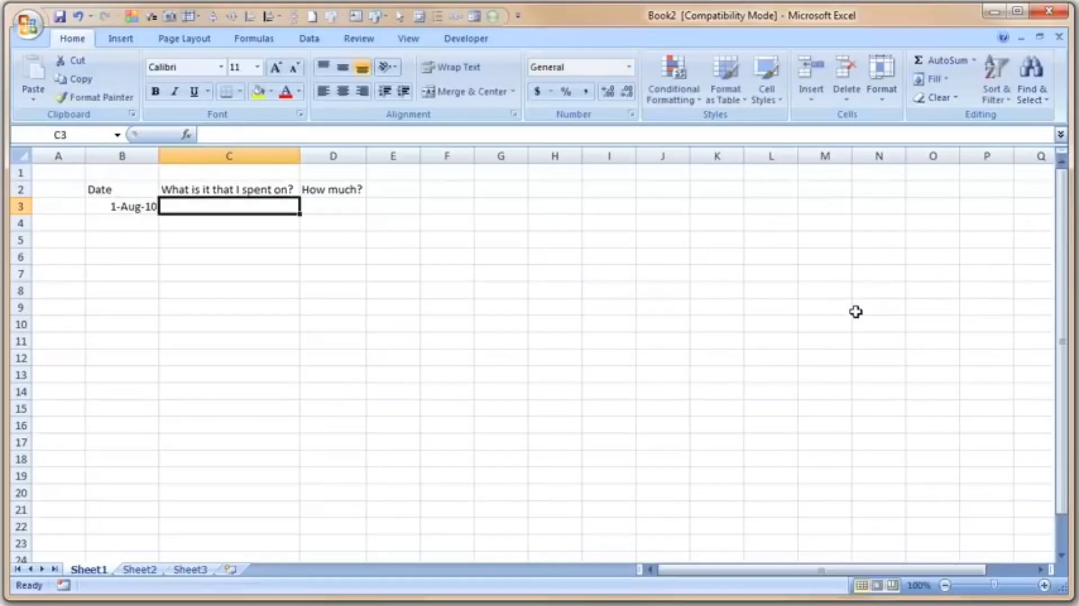
{"action": "left_click", "coordinate": [147, 209]}
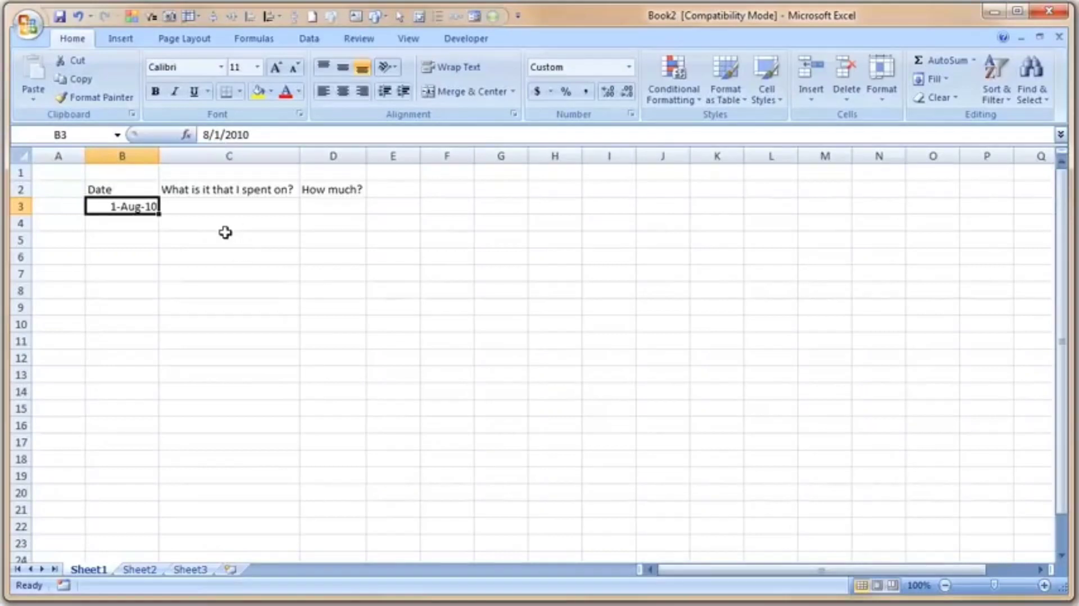
Enter the item Rent in C3 and the amount 2700 in D3.
{"action": "left_click", "coordinate": [226, 209]}
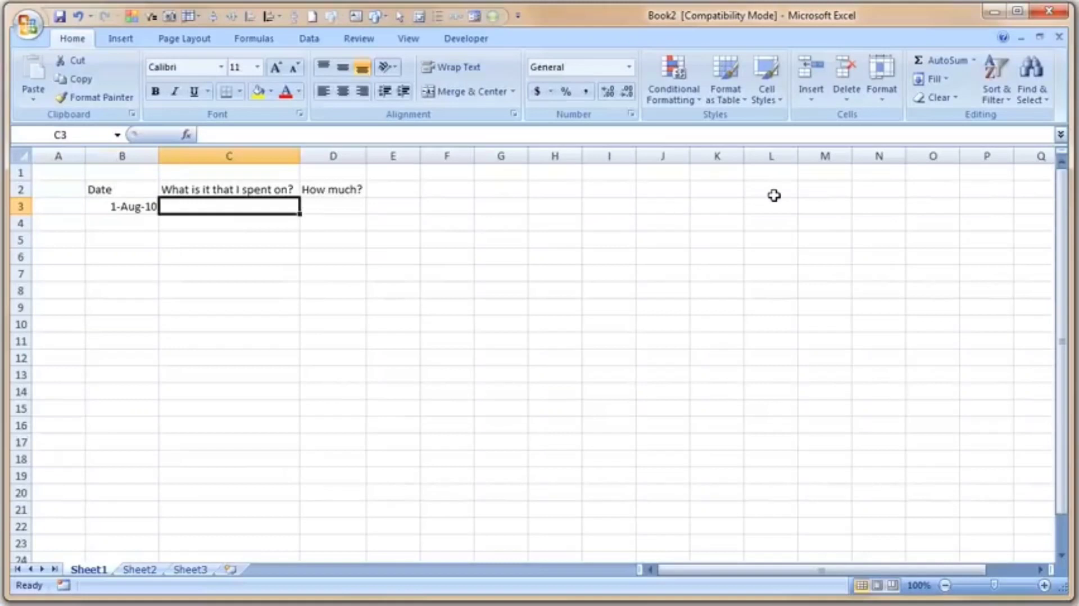
{"action": "type", "text": "Rent"}
{"action": "key", "text": "Tab"}
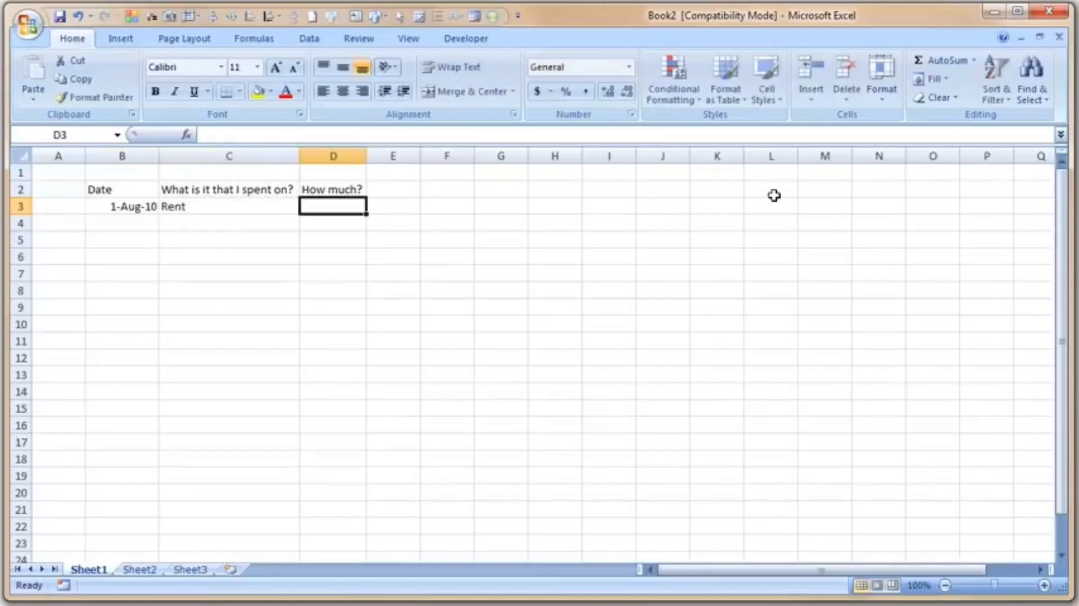
{"action": "type", "text": "2700"}
{"action": "key", "text": "Return"}
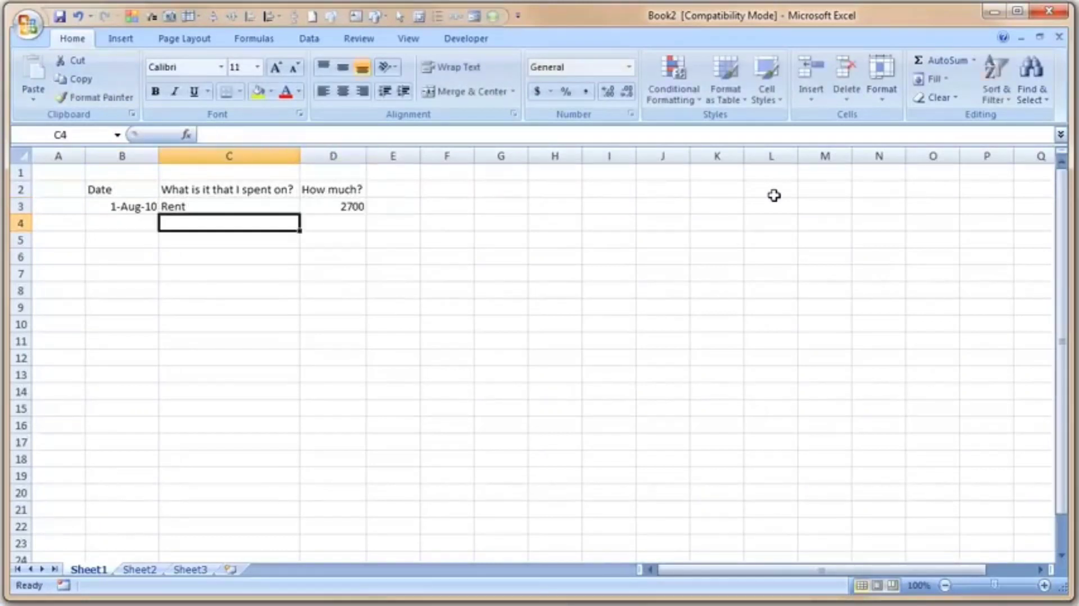
Fill row 4 with the date 1-aug-2010, the item maid salary and the amount 100.
{"action": "key", "text": "Left"}
{"action": "type", "text": "10"}
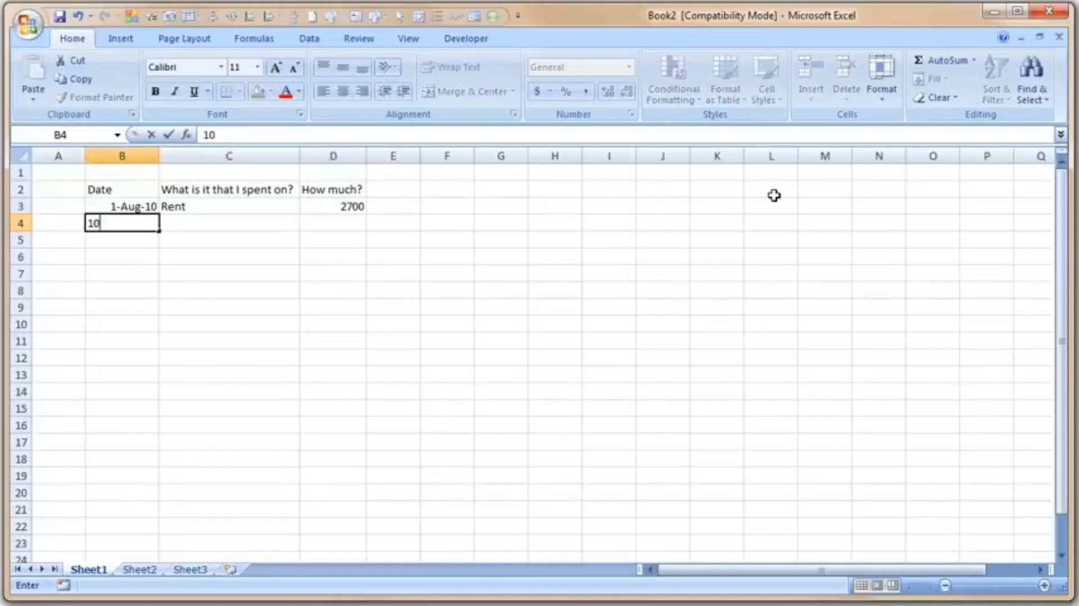
{"action": "key", "text": "BackSpace"}
{"action": "type", "text": "-aug-20"}
{"action": "key", "text": "Tab"}
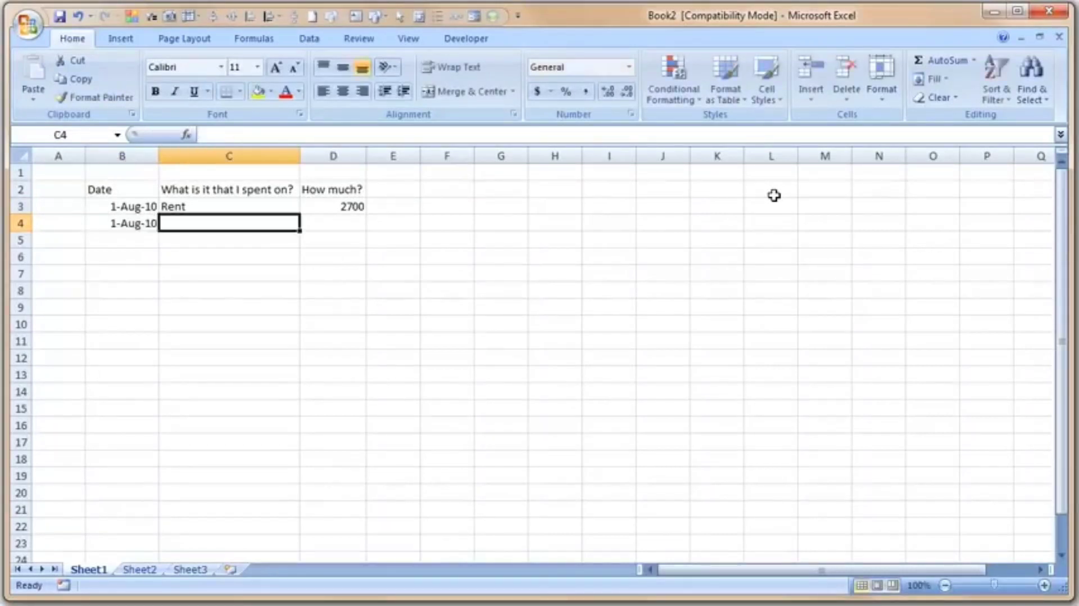
{"action": "type", "text": "maid"}
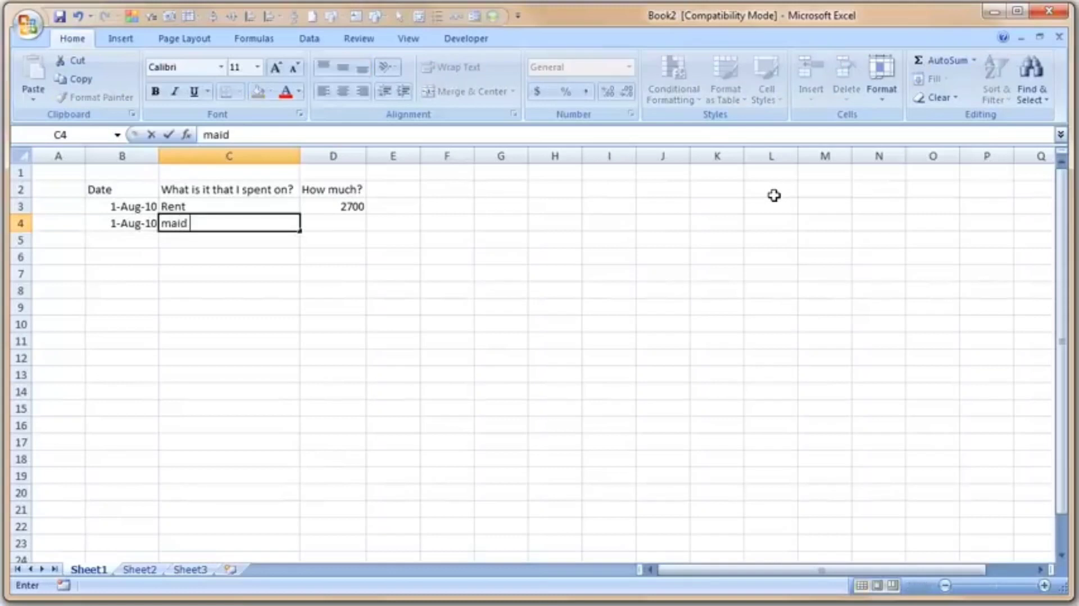
{"action": "type", "text": " salary"}
{"action": "key", "text": "Tab"}
{"action": "type", "text": "100"}
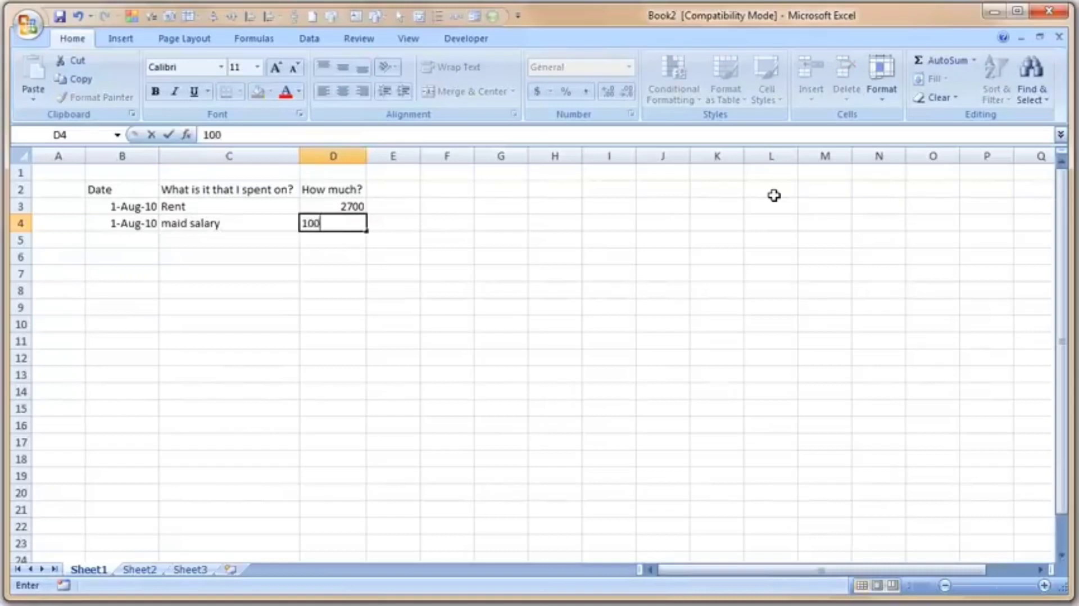
{"action": "key", "text": "Return"}
Replace the amount in D4 with 1400.
{"action": "key", "text": "Up"}
{"action": "key", "text": "Right"}
{"action": "key", "text": "Right"}
{"action": "key", "text": "Right"}
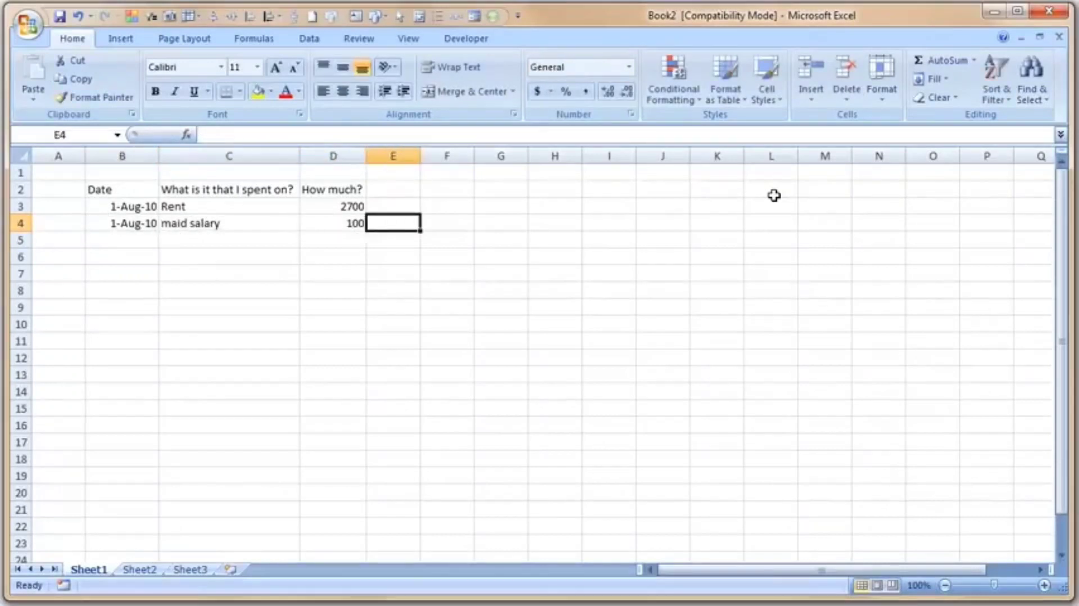
{"action": "key", "text": "Left"}
{"action": "type", "text": "1400"}
{"action": "key", "text": "Return"}
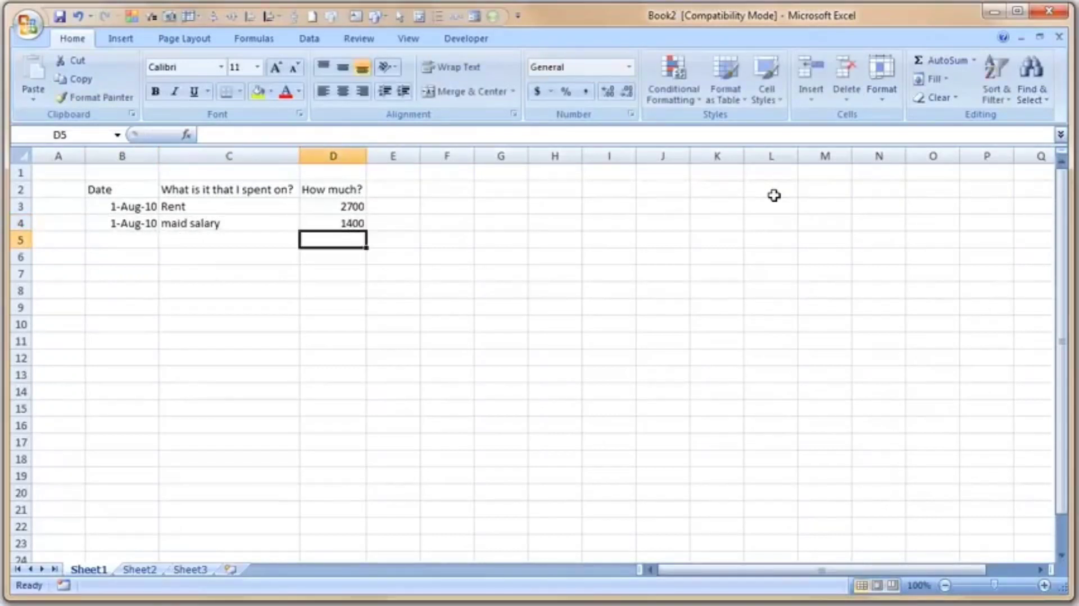
Replace the amount in D4 with 2800.
{"action": "key", "text": "Left"}
{"action": "key", "text": "Left"}
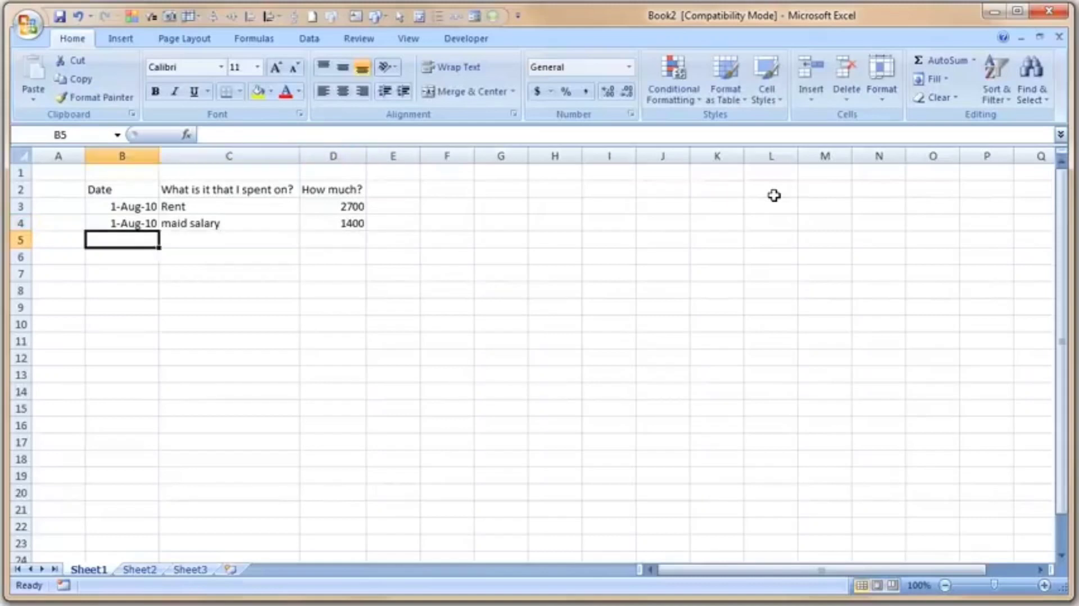
{"action": "key", "text": "Right"}
{"action": "key", "text": "Right"}
{"action": "key", "text": "Up"}
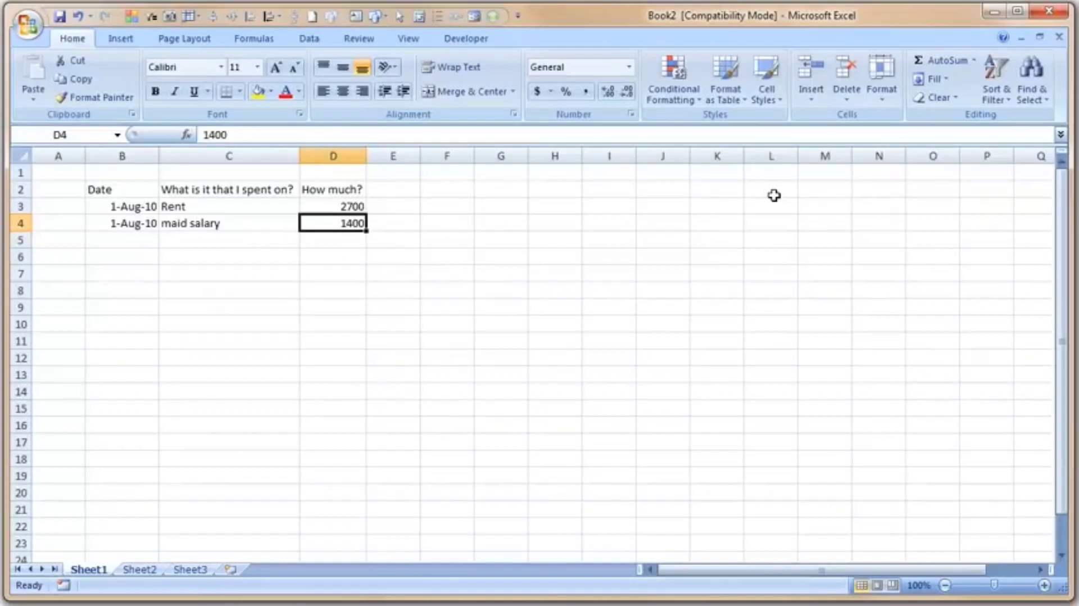
{"action": "type", "text": "2800"}
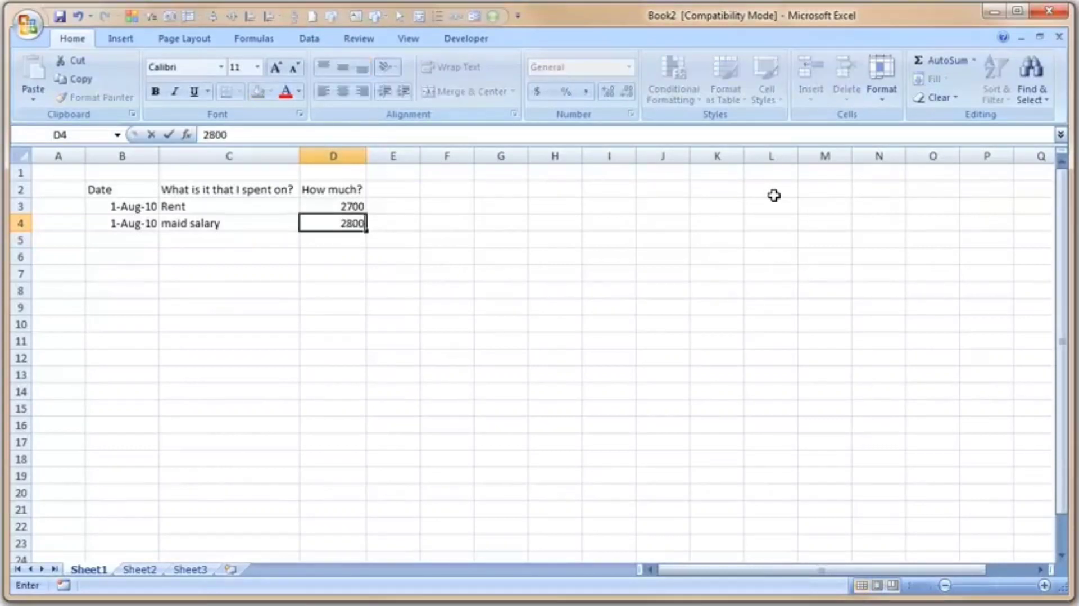
{"action": "key", "text": "Return"}
Edit the amount in D4 in place, changing it to 280.
{"action": "key", "text": "Up"}
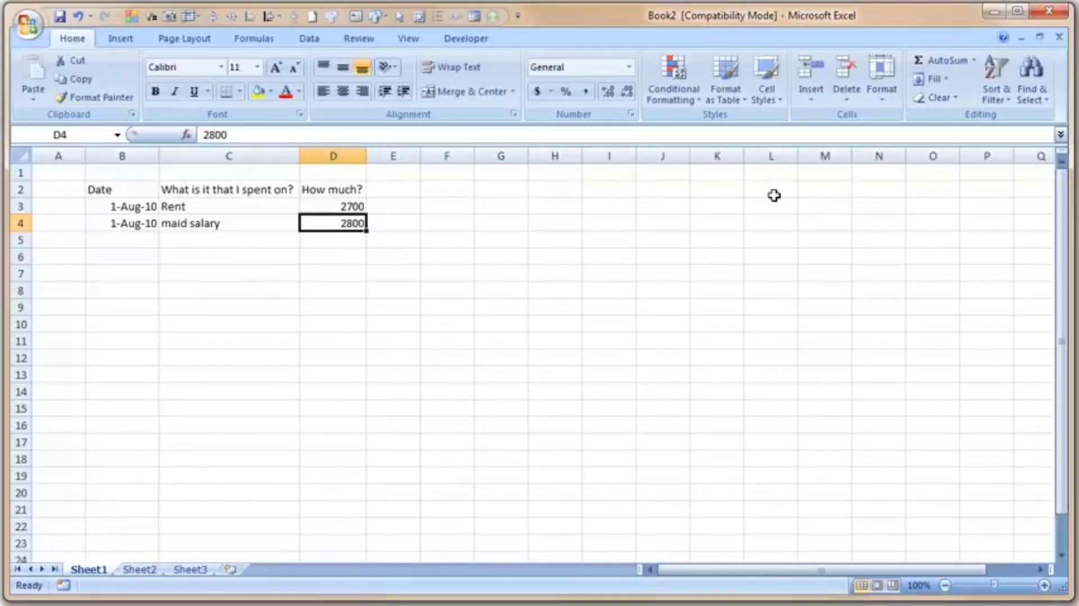
{"action": "key", "text": "Down"}
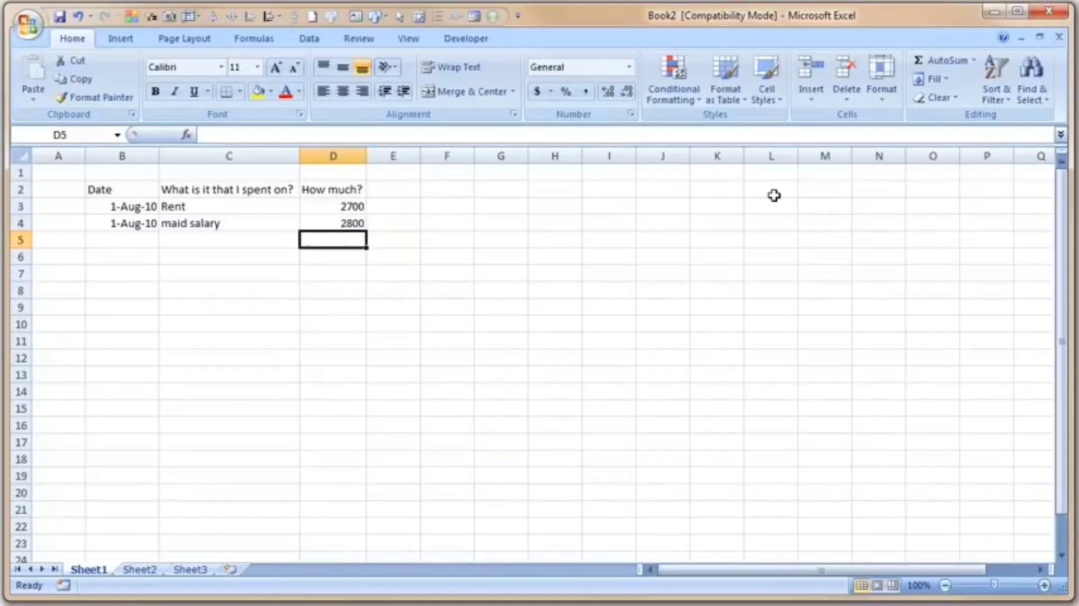
{"action": "key", "text": "Up"}
{"action": "key", "text": "F2"}
{"action": "key", "text": "BackSpace"}
{"action": "key", "text": "BackSpace"}
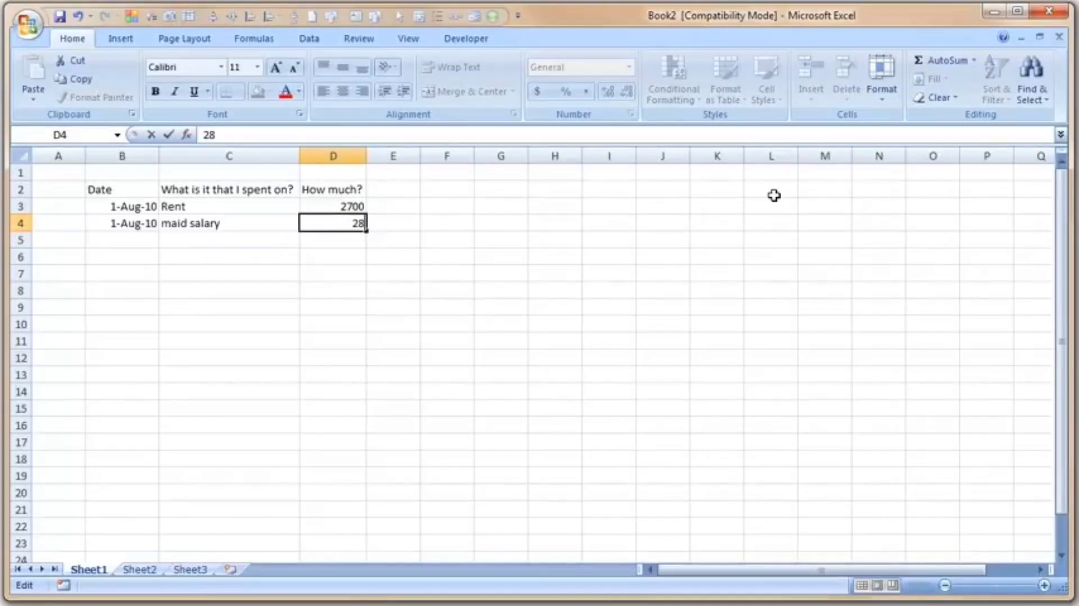
{"action": "type", "text": "0"}
{"action": "key", "text": "Return"}
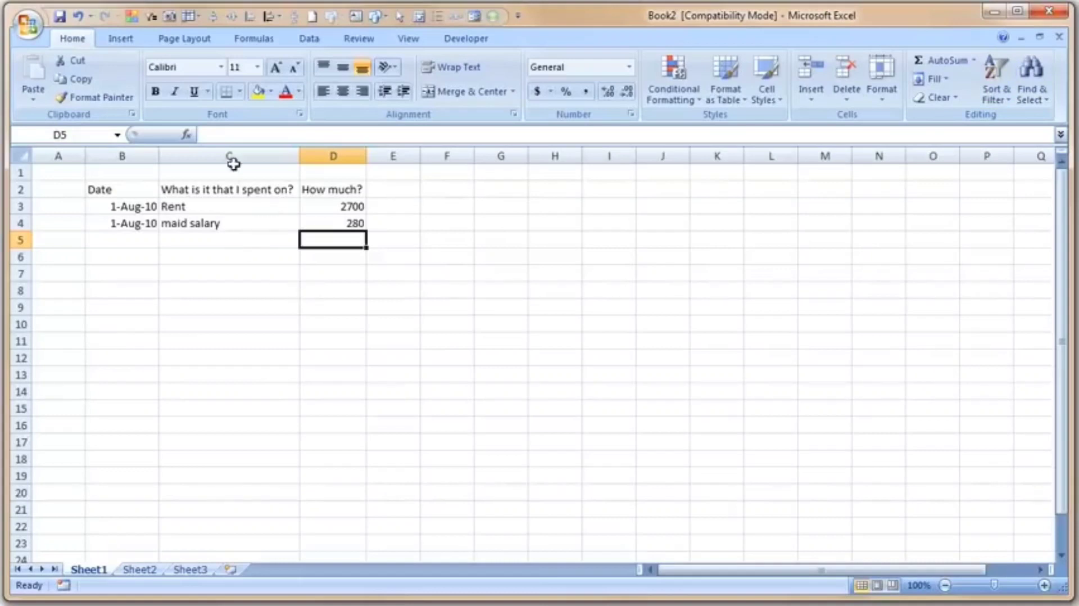
Save the workbook as first-steps in the PHD > baby steps folder.
{"action": "left_click", "coordinate": [61, 18]}
{"action": "left_click", "coordinate": [27, 23]}
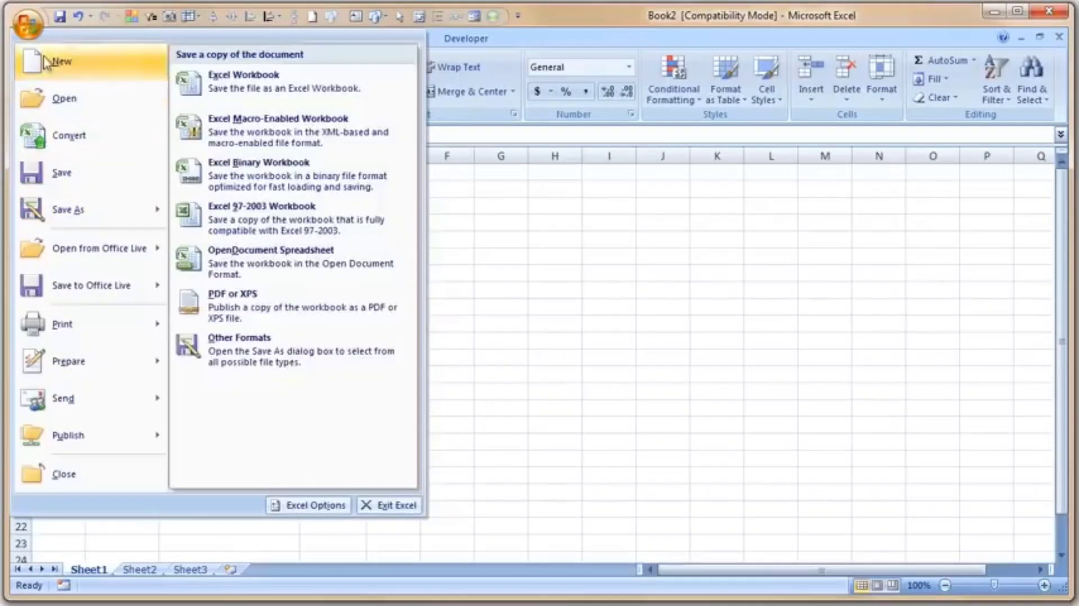
{"action": "left_click", "coordinate": [28, 27]}
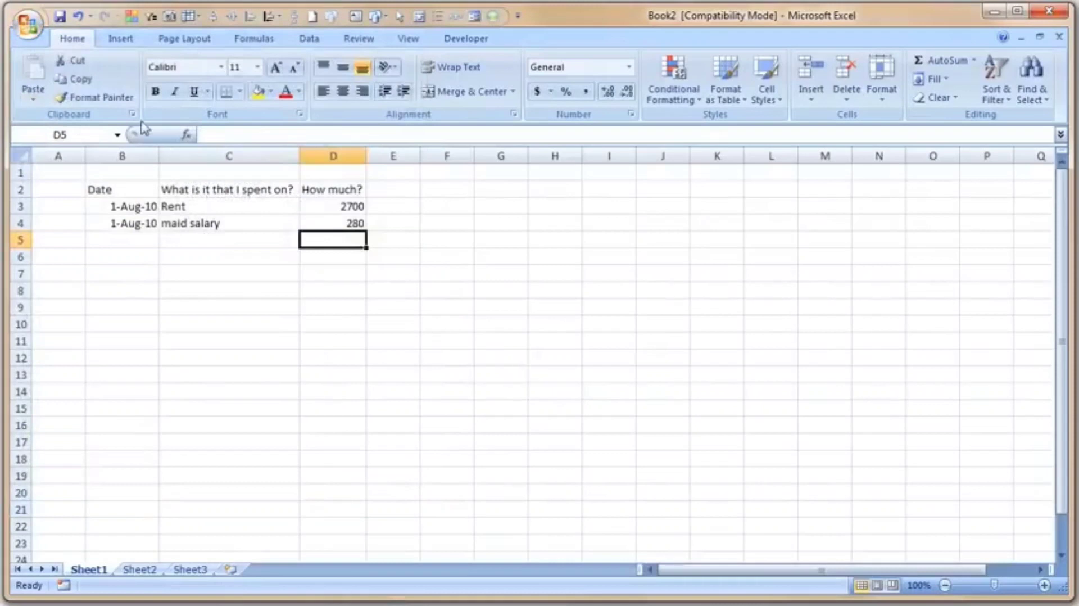
{"action": "left_click", "coordinate": [28, 29]}
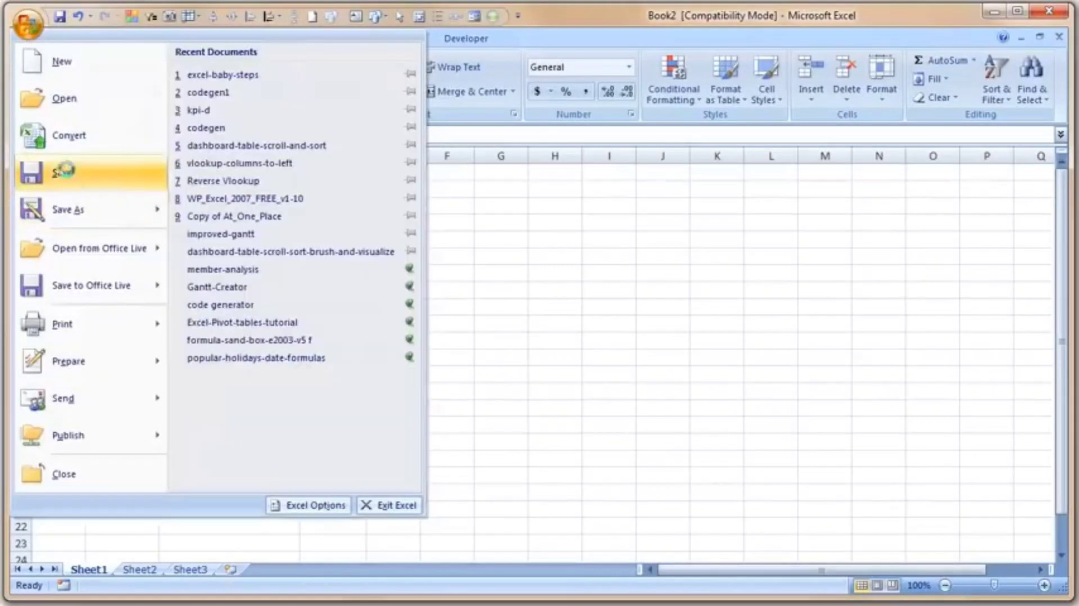
{"action": "left_click", "coordinate": [388, 266]}
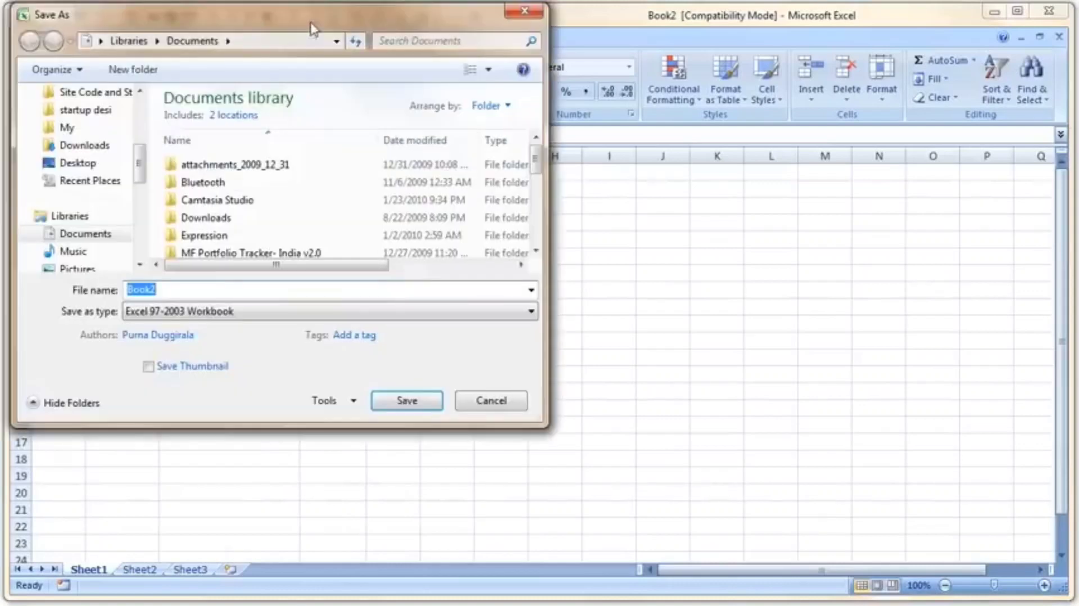
{"action": "left_click_drag", "start_coordinate": [477, 95], "coordinate": [479, 100]}
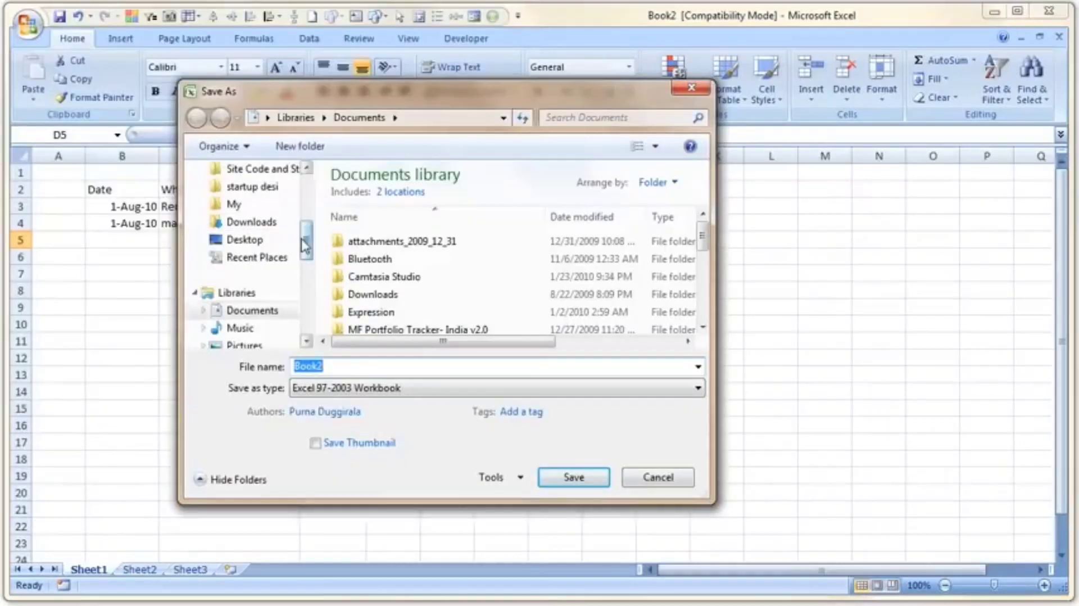
{"action": "left_click_drag", "start_coordinate": [306, 238], "coordinate": [309, 171]}
{"action": "left_click", "coordinate": [262, 230]}
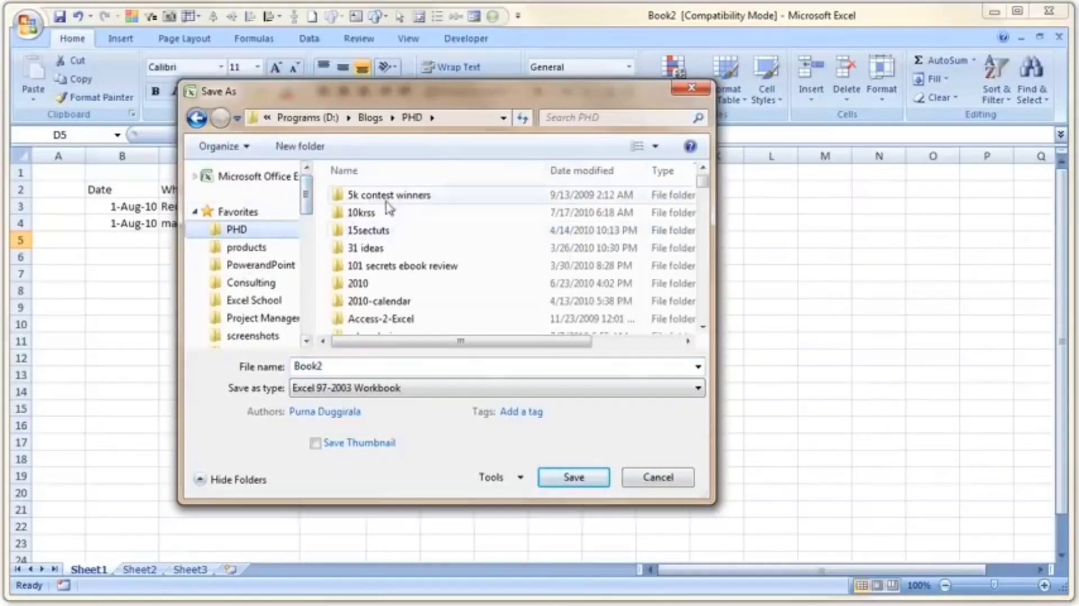
{"action": "left_click", "coordinate": [386, 272]}
{"action": "scroll", "coordinate": [444, 284], "scroll_direction": "down", "scroll_amount": 3}
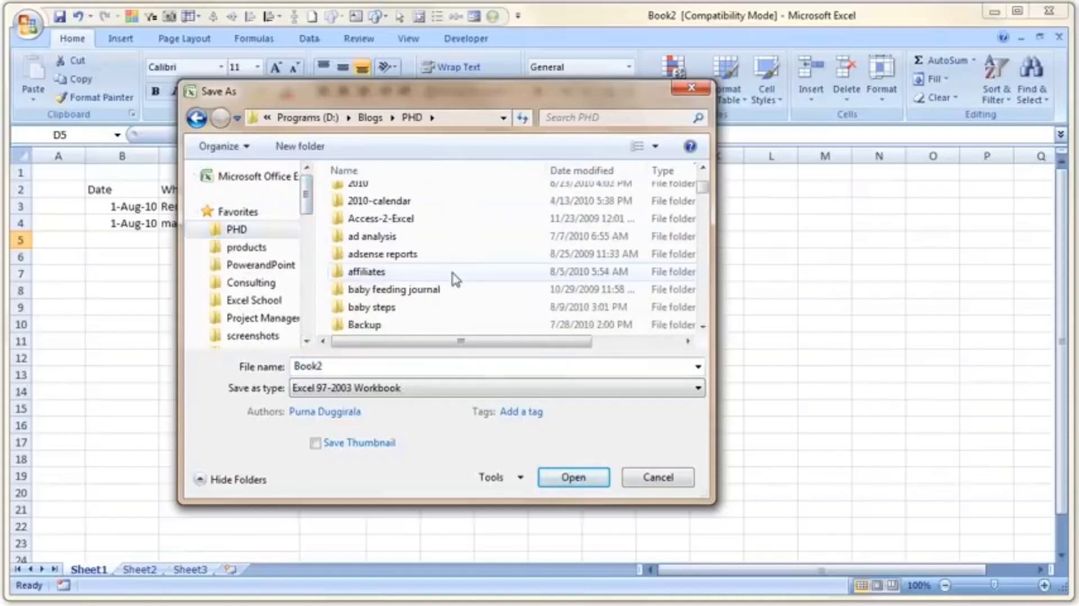
{"action": "double_click", "coordinate": [413, 260]}
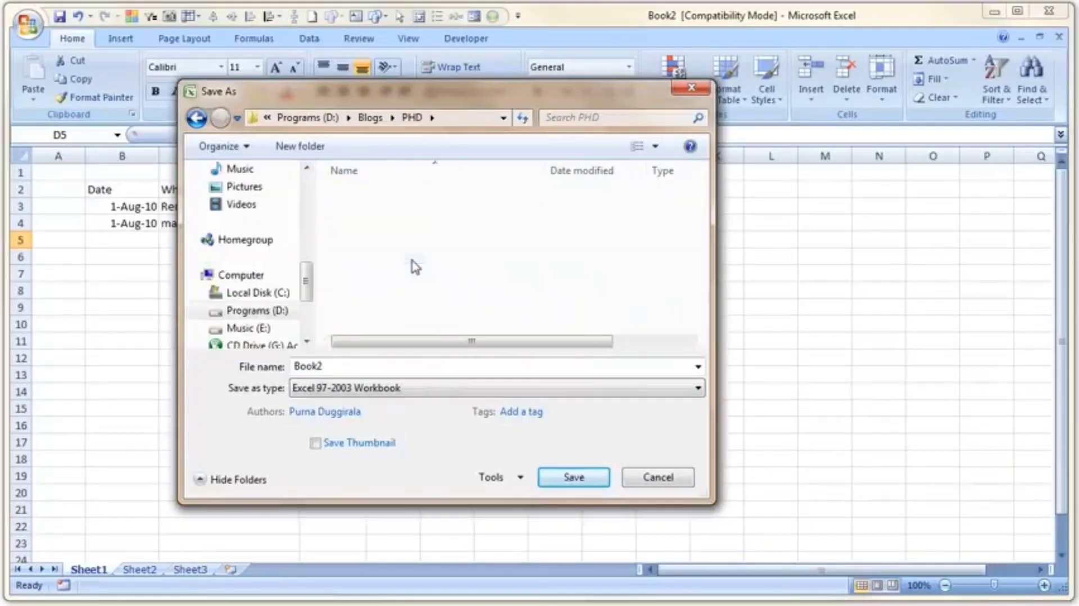
{"action": "left_click", "coordinate": [399, 366]}
{"action": "type", "text": "first-steps"}
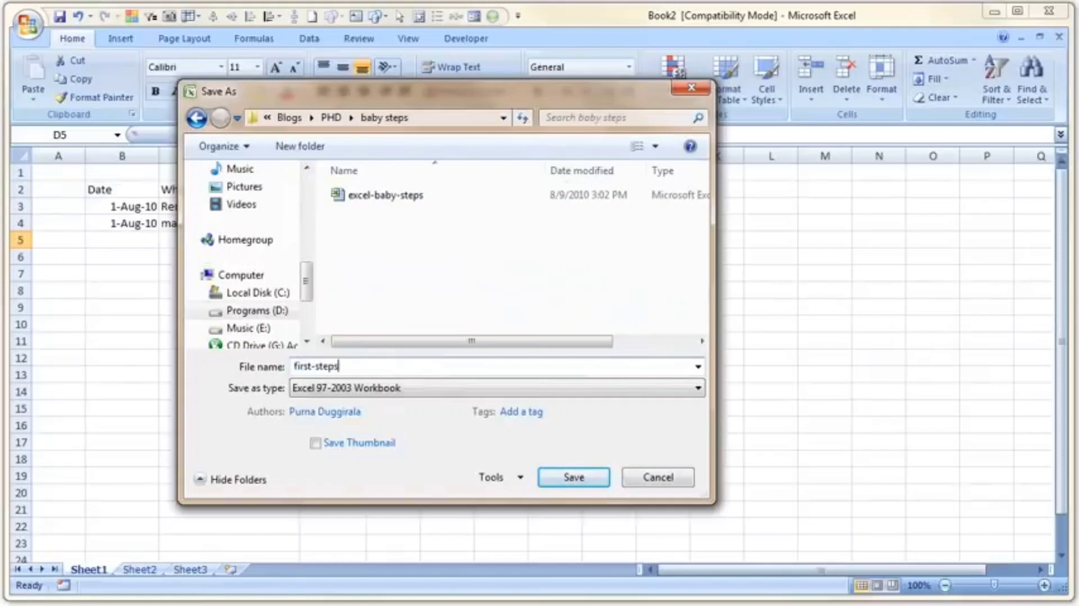
{"action": "key", "text": "Return"}
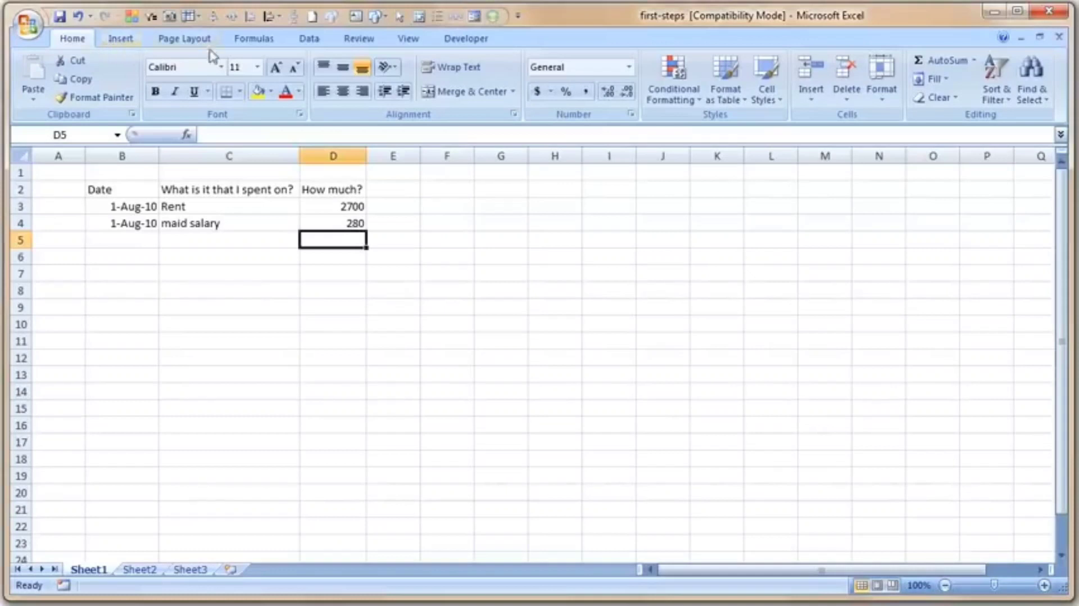
Browse the Insert, Page Layout, Formulas, Data and Review command sets to see what each offers.
{"action": "left_click", "coordinate": [125, 42]}
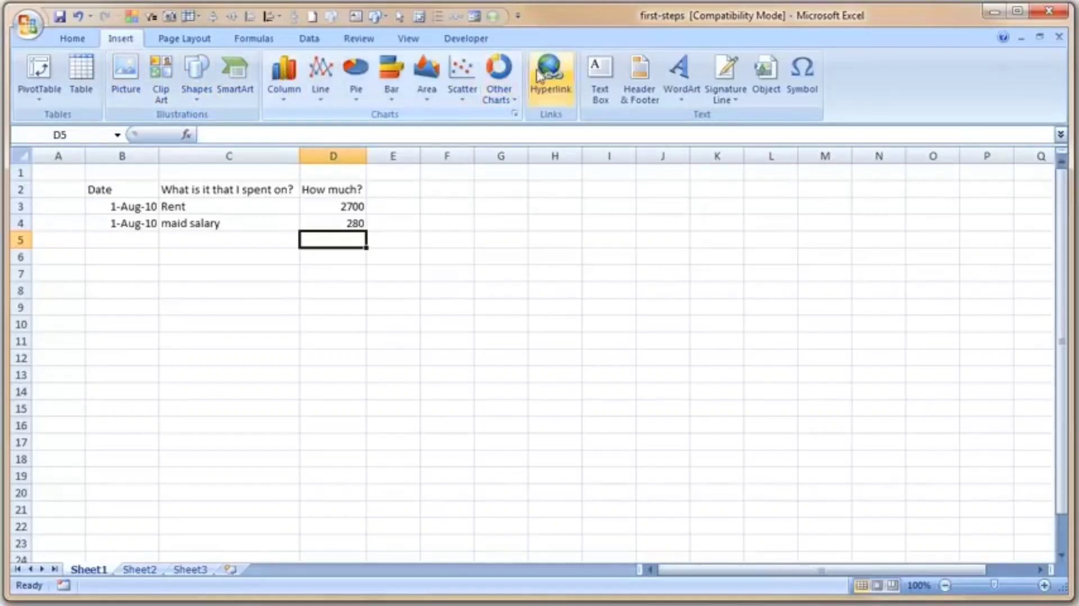
{"action": "left_click", "coordinate": [160, 42]}
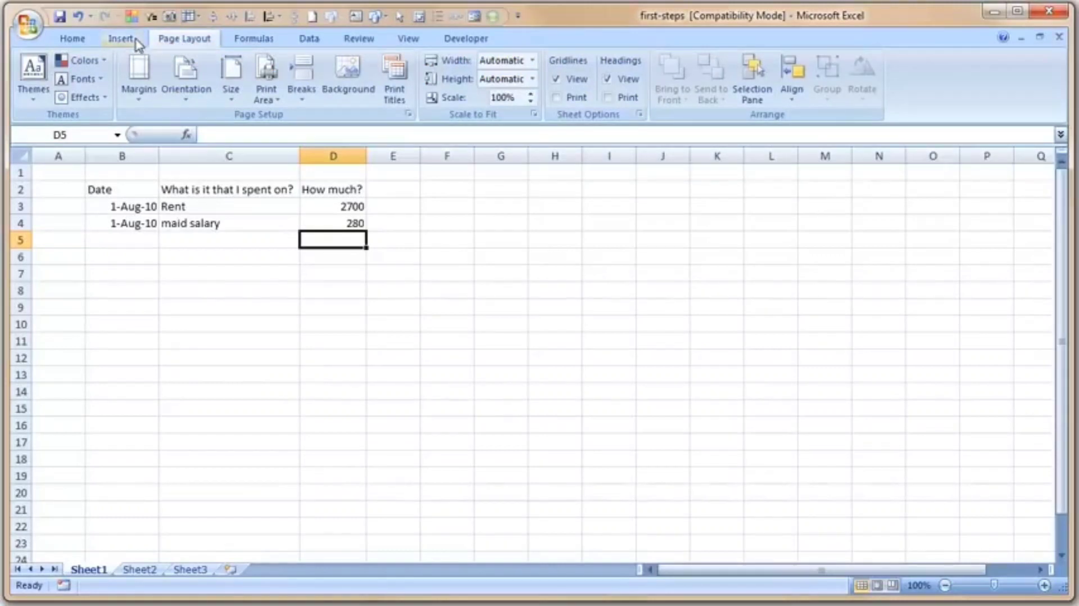
{"action": "left_click", "coordinate": [261, 45]}
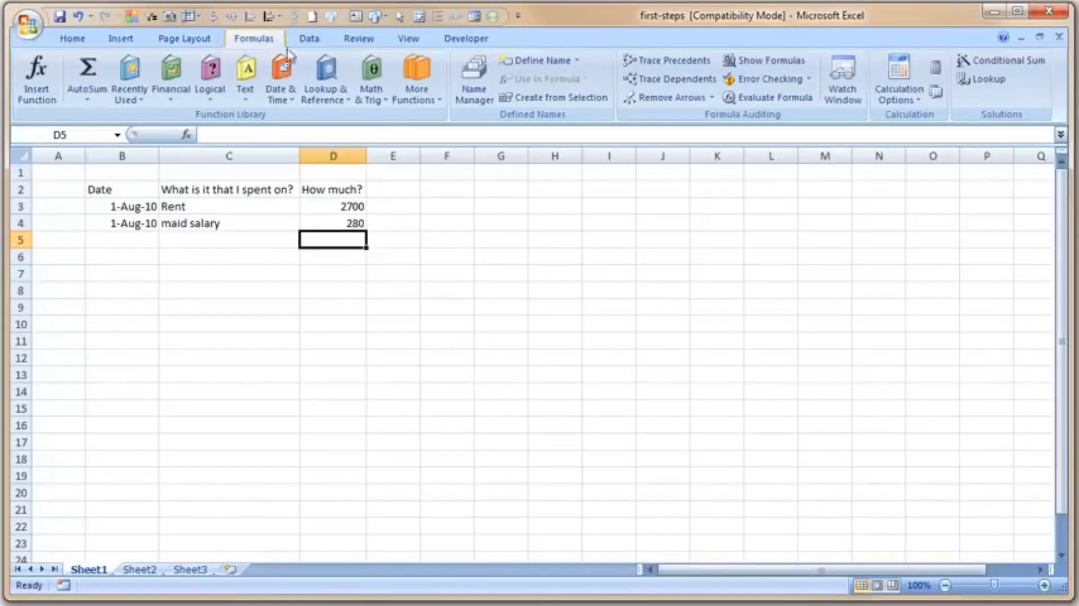
{"action": "left_click", "coordinate": [309, 44]}
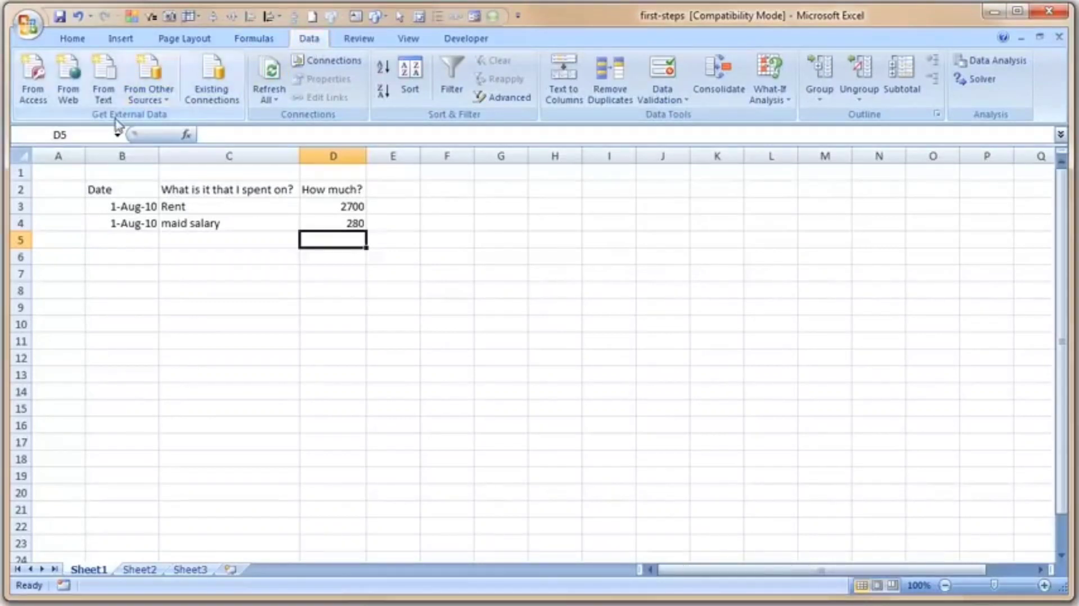
{"action": "left_click", "coordinate": [357, 41]}
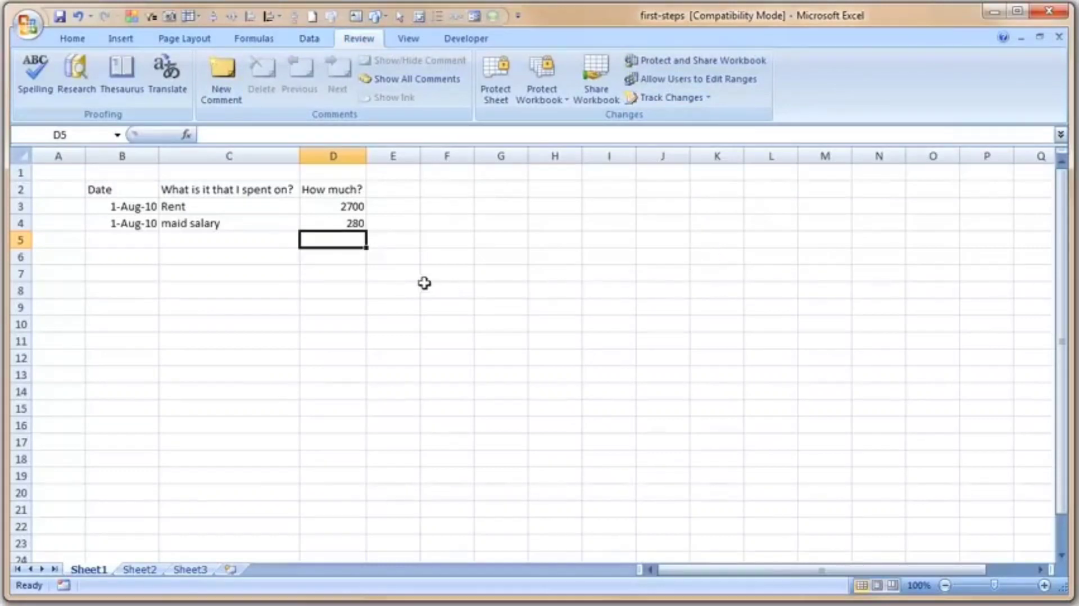
Add a comment to cell D4 reading is this corret?
{"action": "left_click", "coordinate": [342, 224]}
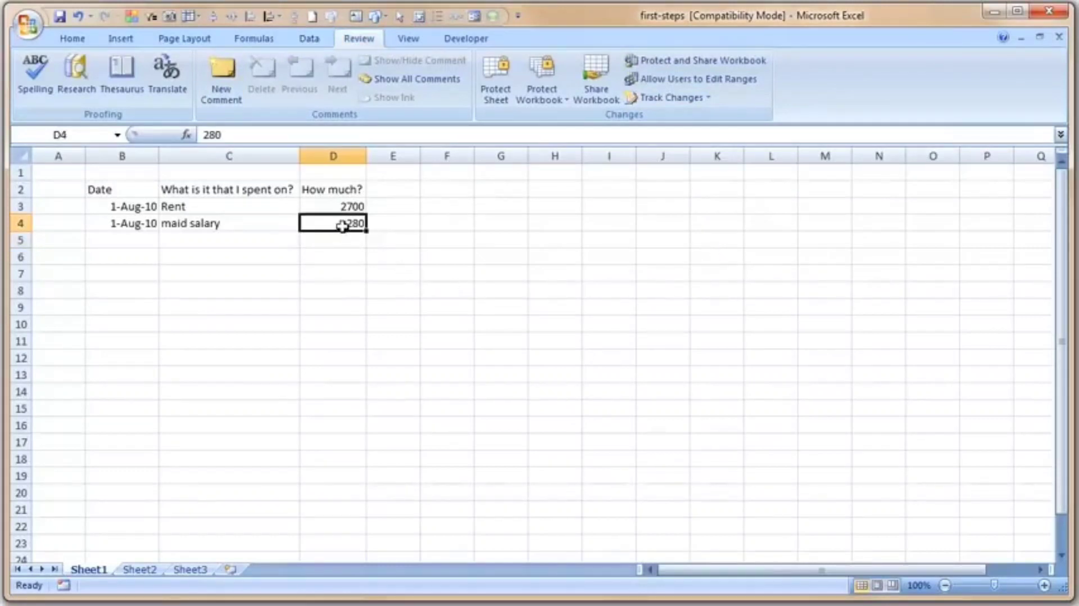
{"action": "right_click", "coordinate": [342, 225]}
{"action": "left_click", "coordinate": [423, 408]}
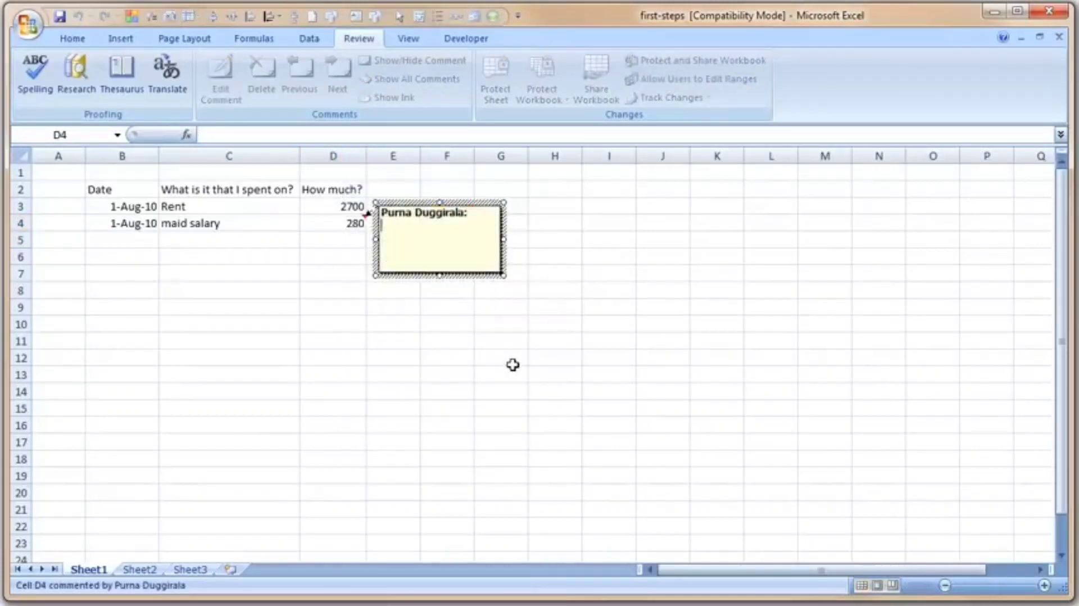
{"action": "type", "text": "is this corret?"}
{"action": "left_click", "coordinate": [513, 365]}
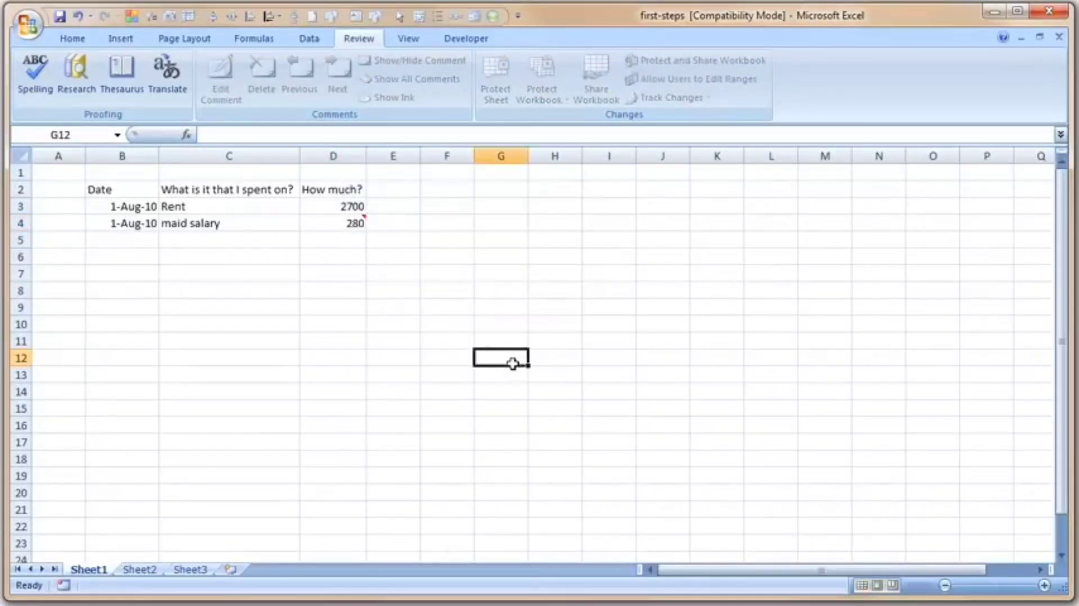
Delete the comment from cell D4 and return to the Home commands.
{"action": "mouse_move", "coordinate": [358, 223]}
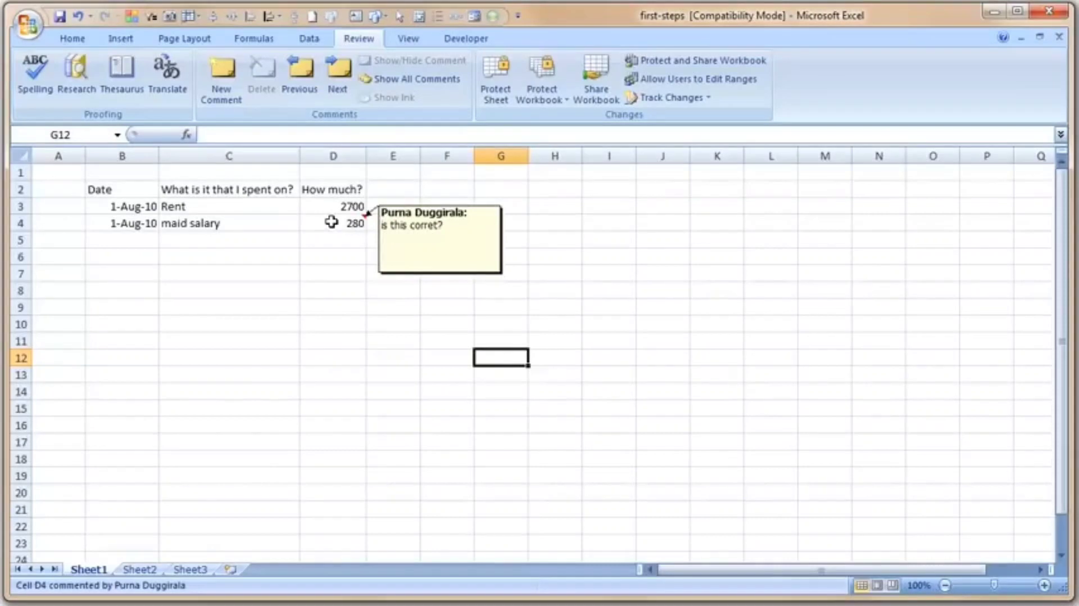
{"action": "left_click", "coordinate": [332, 222]}
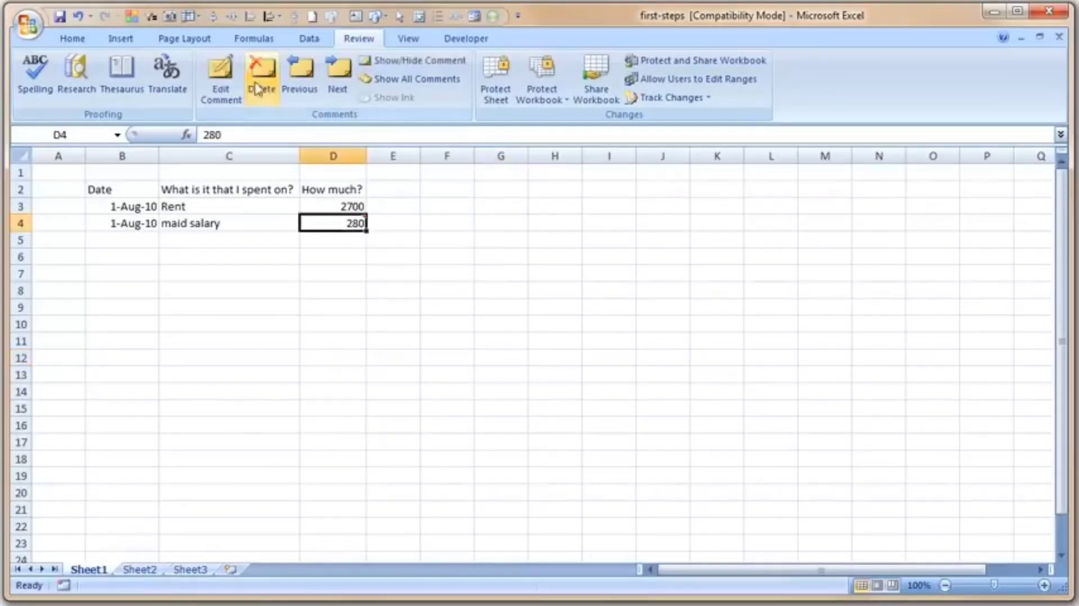
{"action": "left_click", "coordinate": [408, 39]}
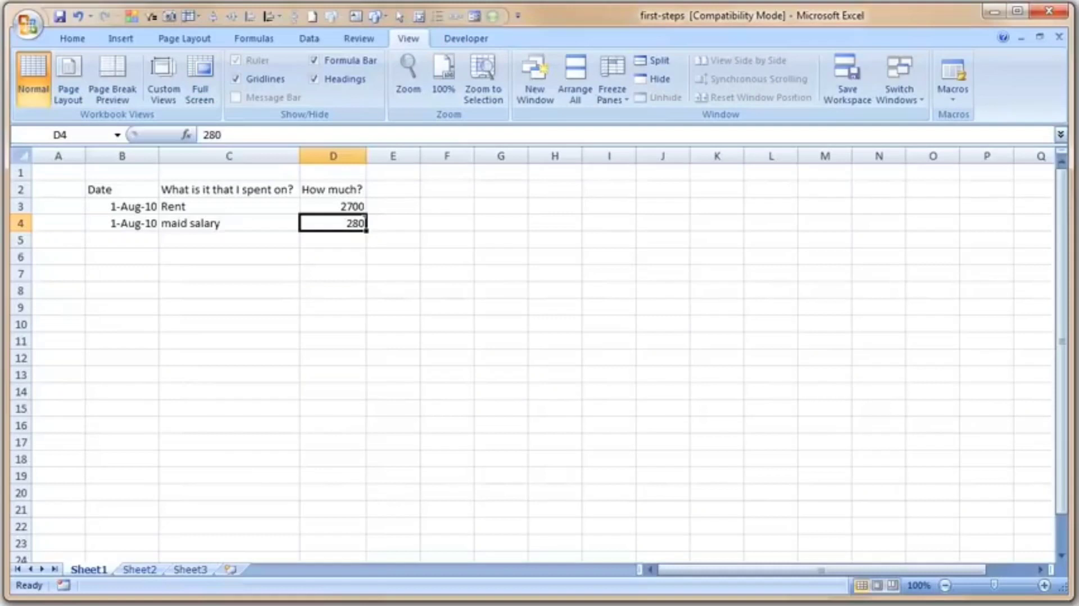
{"action": "left_click", "coordinate": [72, 39]}
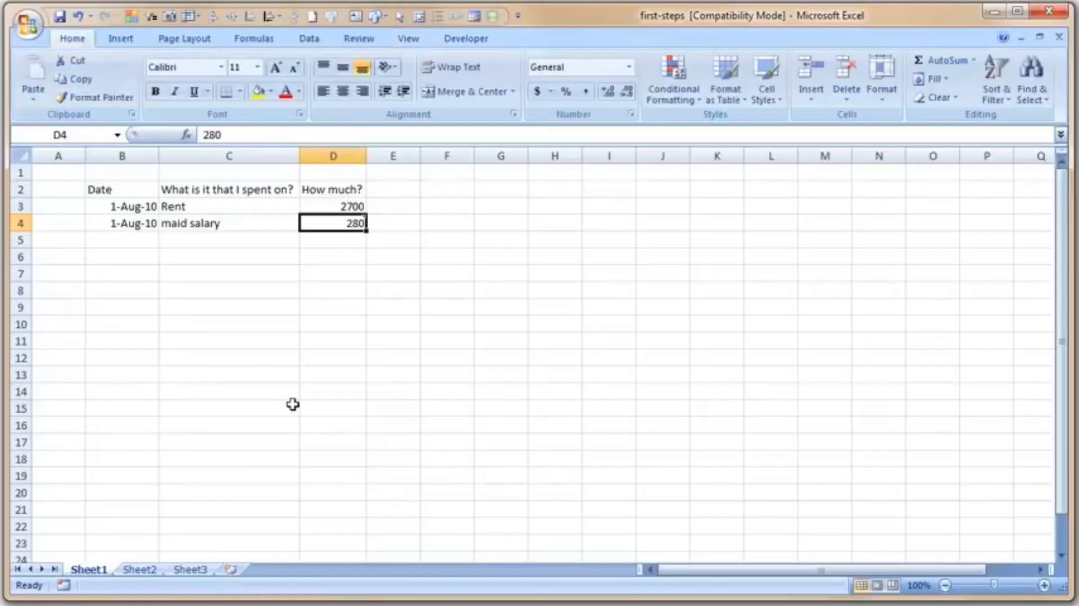